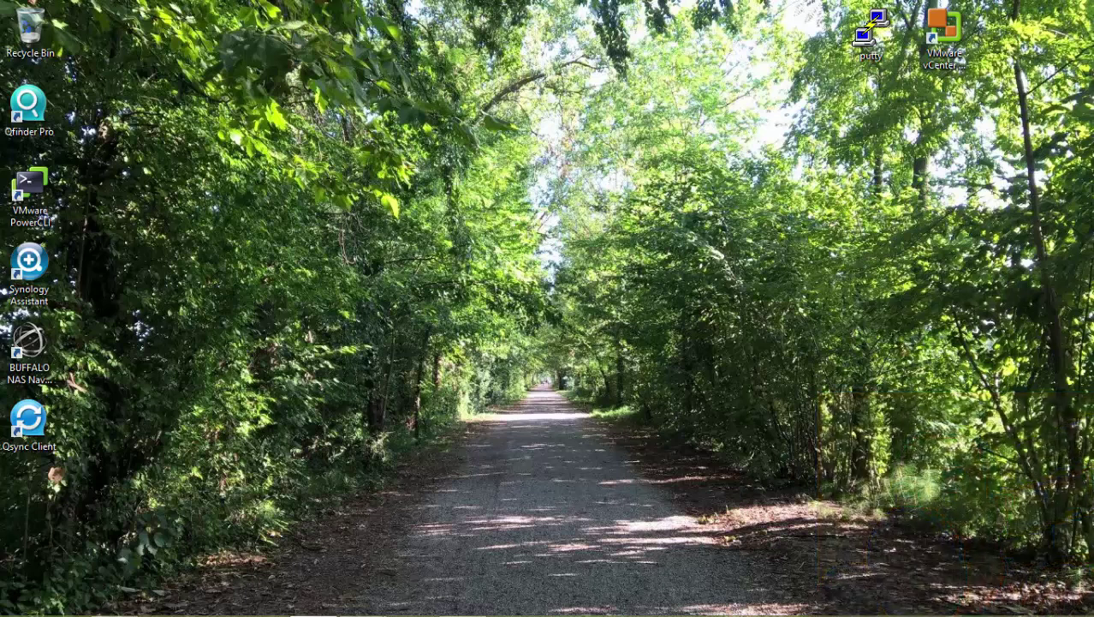
Step: Launch BUFFALO NAS Navigator and sign in to Web Settings with the admin password
double_click(27, 356)
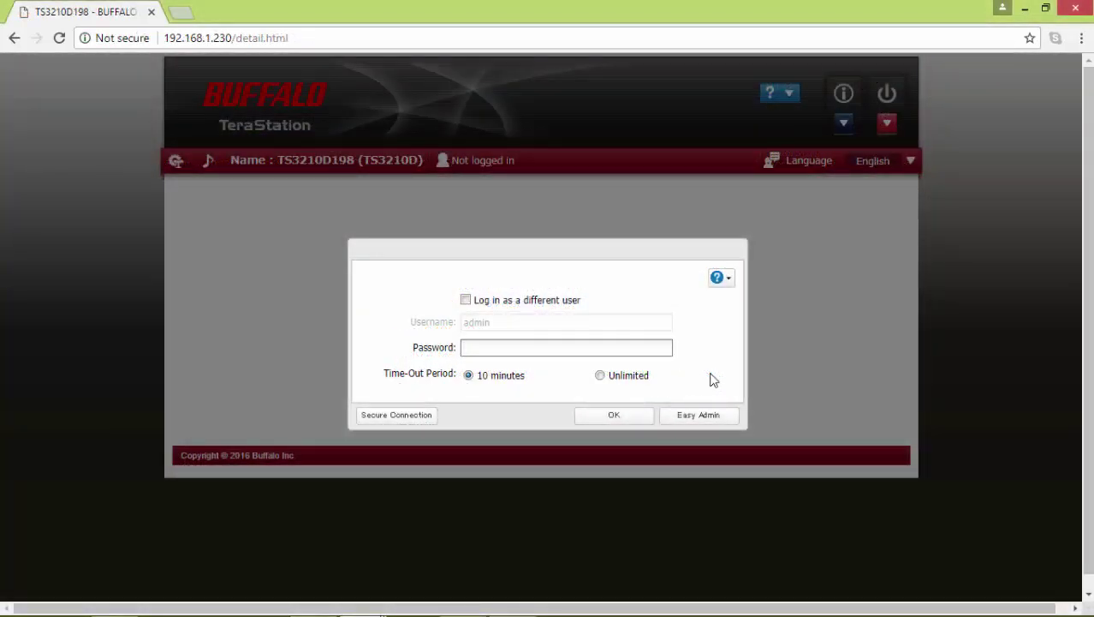
text(•••••••••)
key(Return)
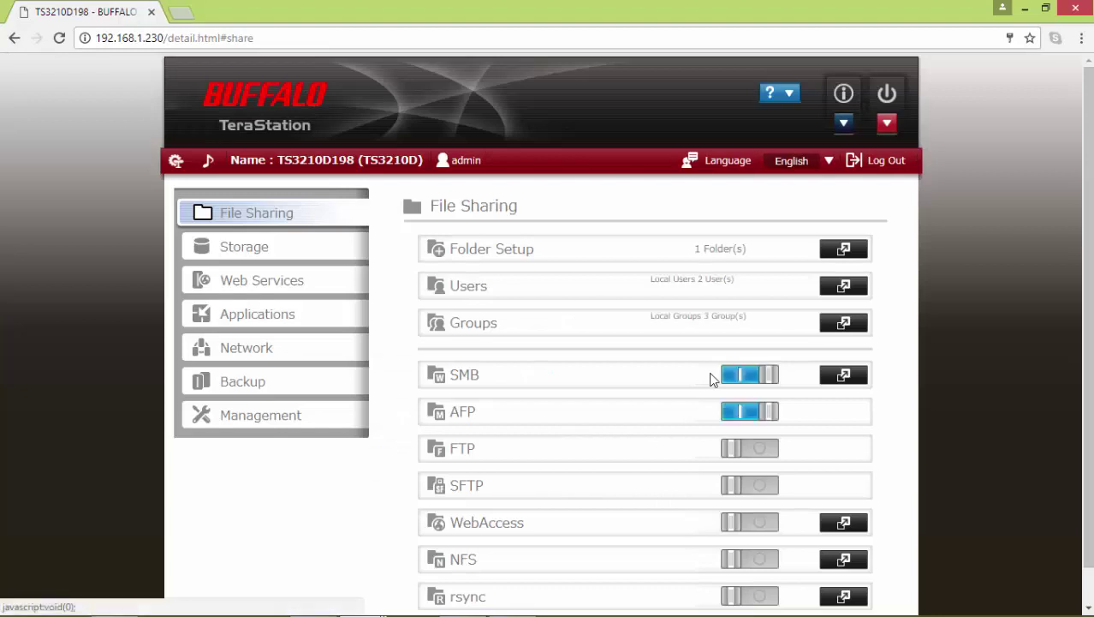
Step: Turn on iSCSI under Storage and bring up its settings, which list no volumes
click(356, 253)
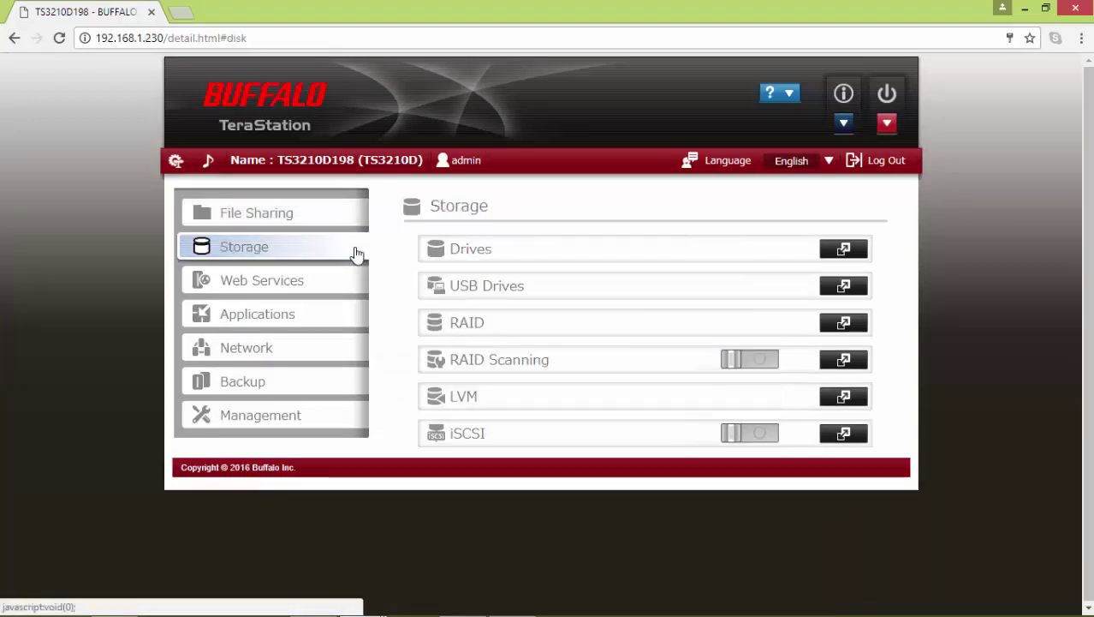
click(765, 442)
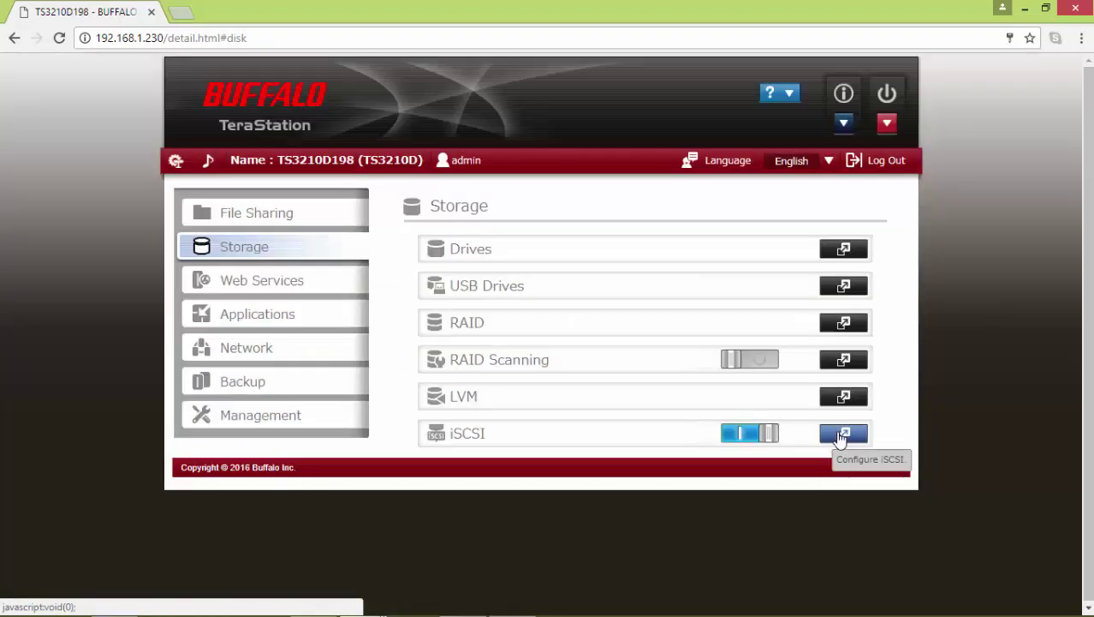
click(842, 436)
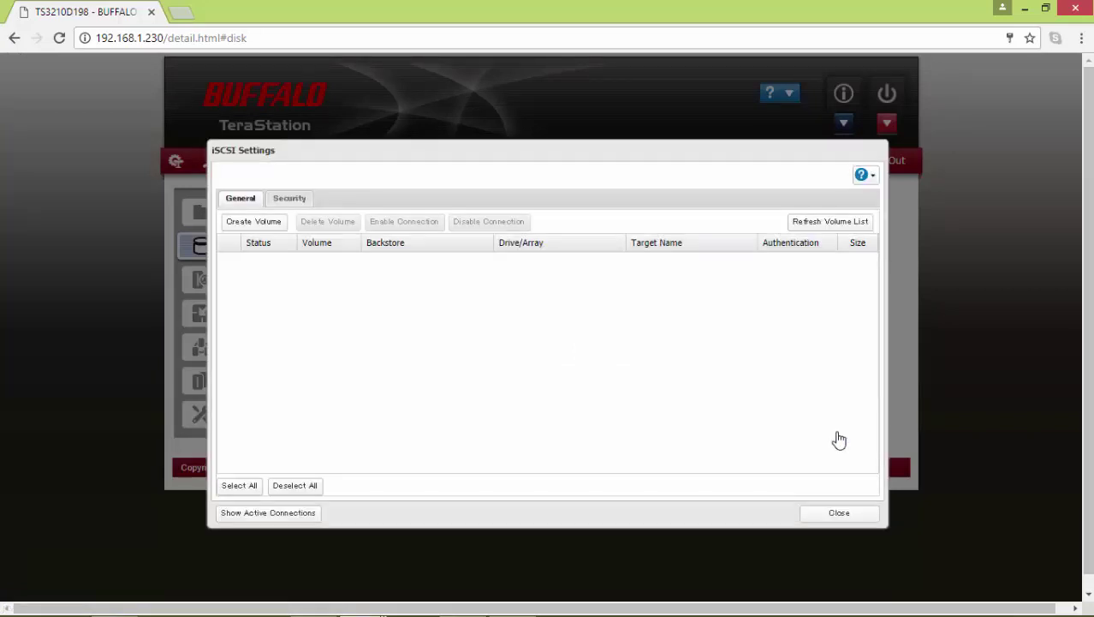
Step: Start a new iSCSI volume named buffalo01 and move on to its Volume Description
click(263, 224)
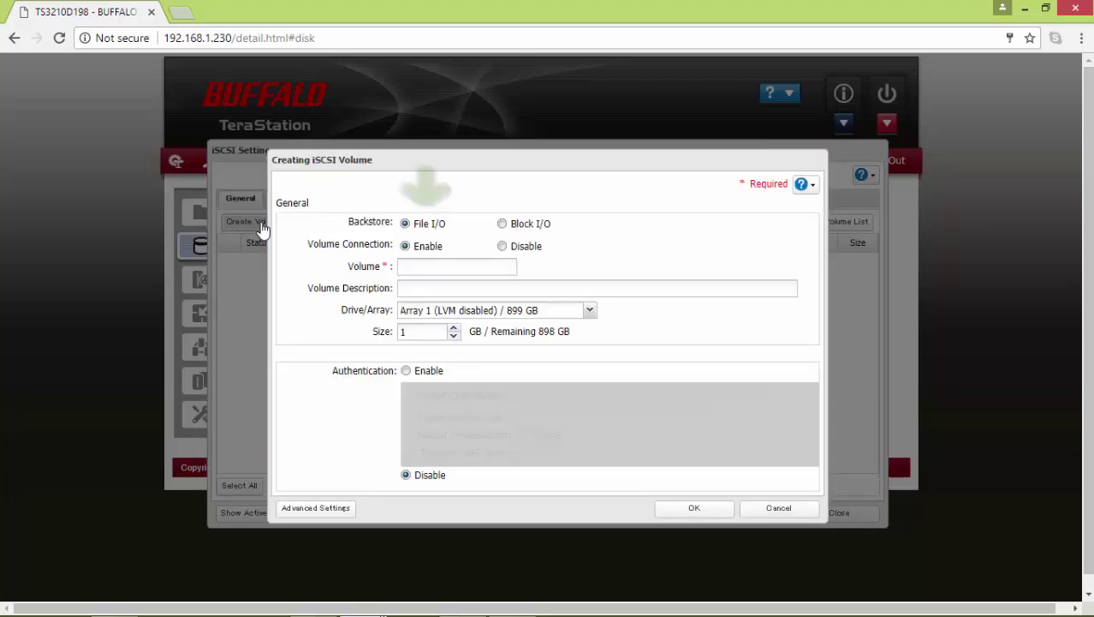
click(412, 262)
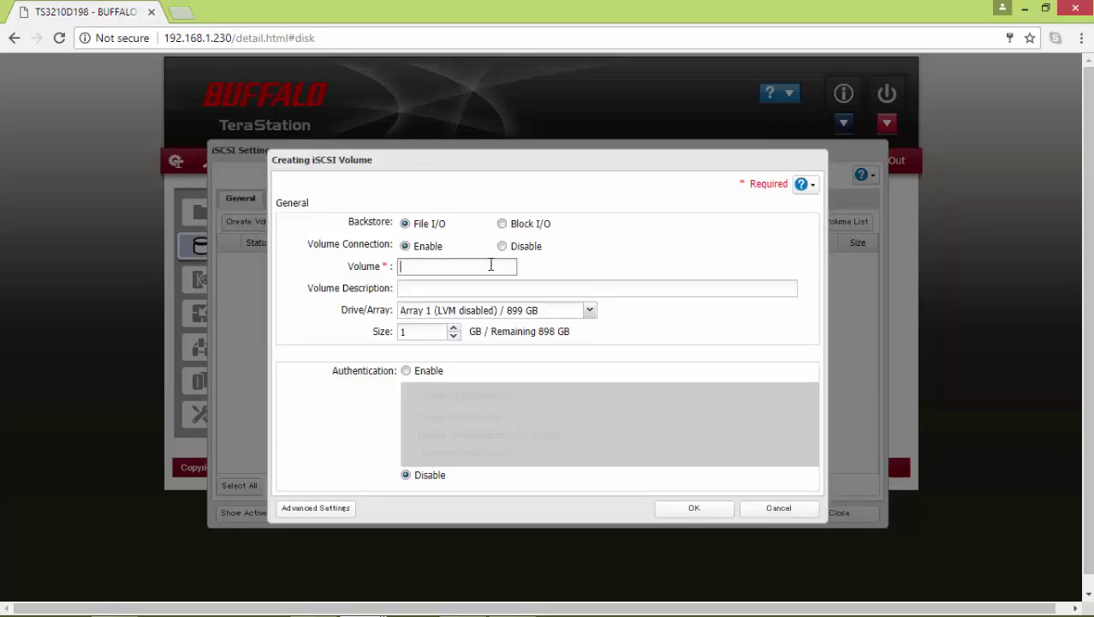
text(buffalo.jp/support_s/guide2/manual/ts301)
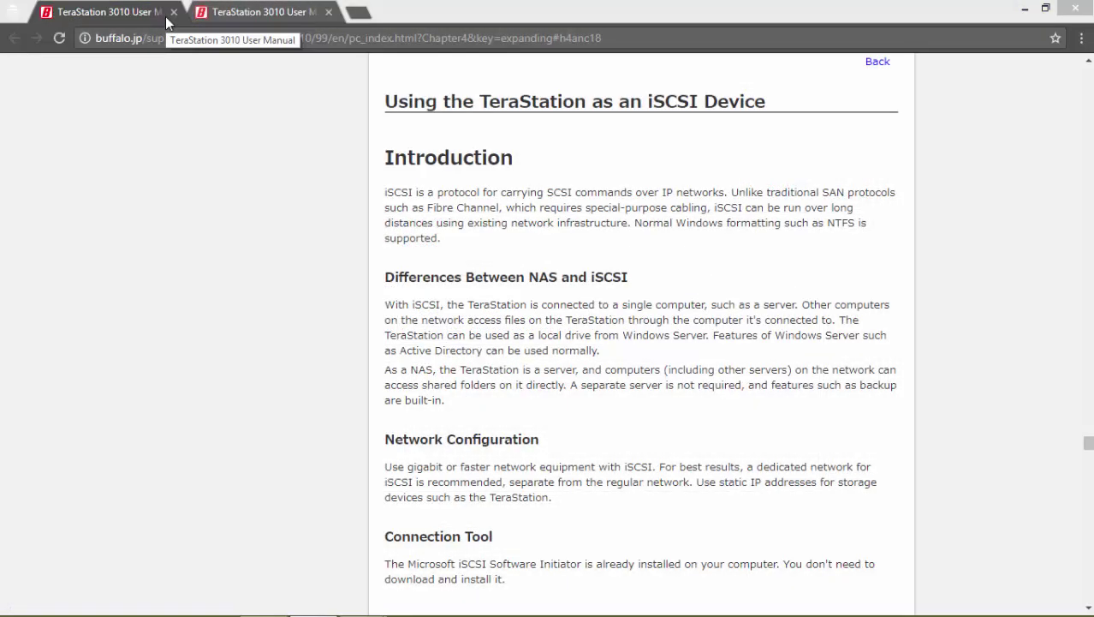
click(231, 15)
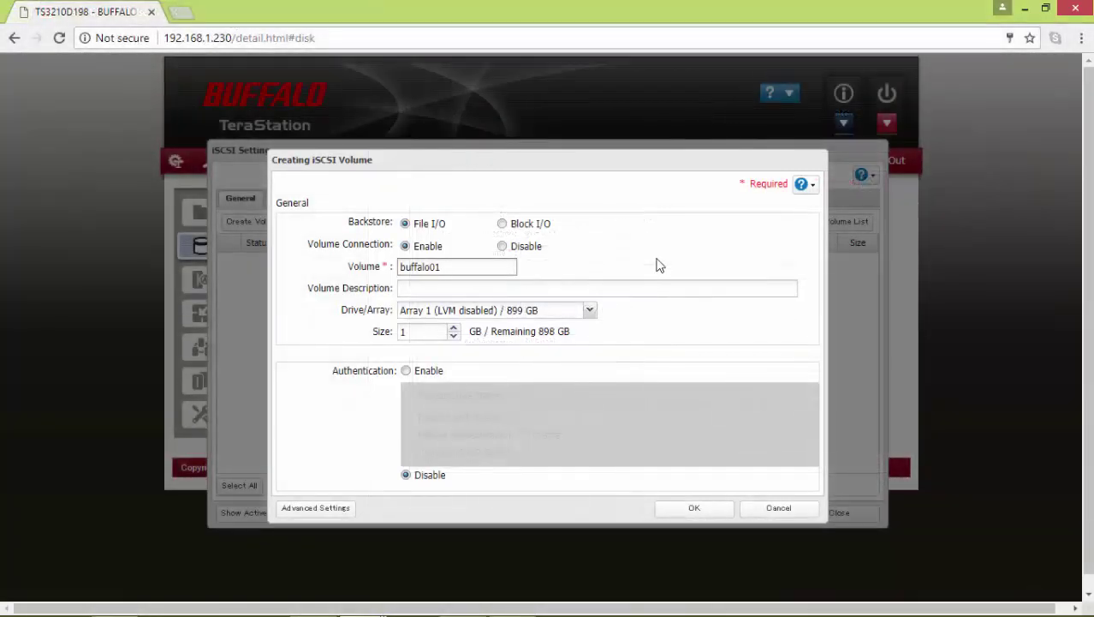
key(Tab)
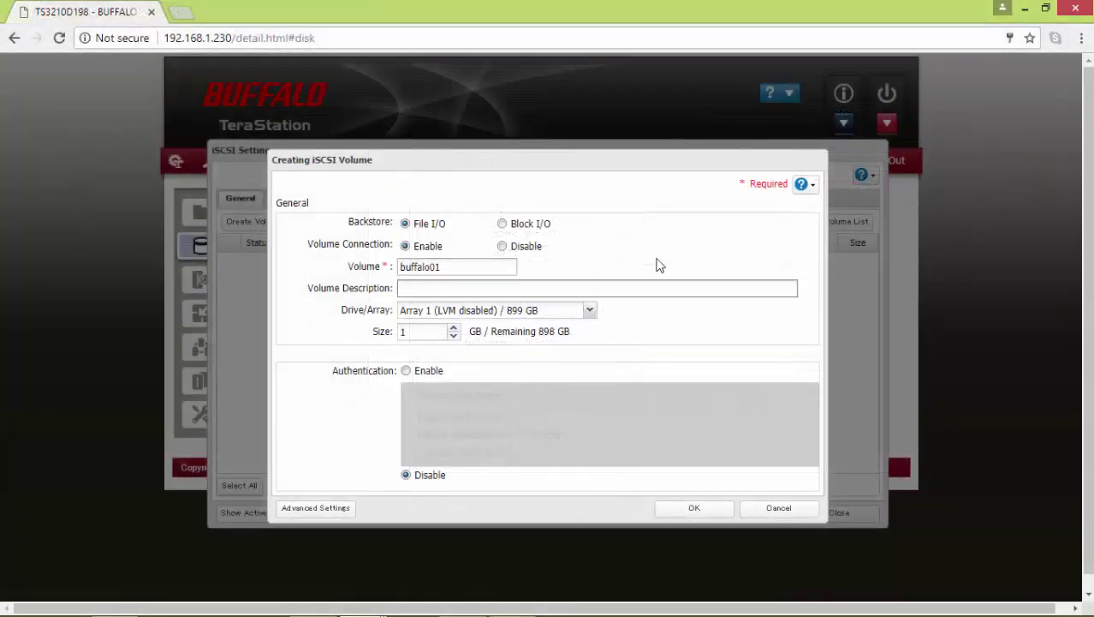
text(500 GB volume)
Step: Set the buffalo01 volume size to 500 GB, create it, and accept the caching and completion notices
double_click(414, 333)
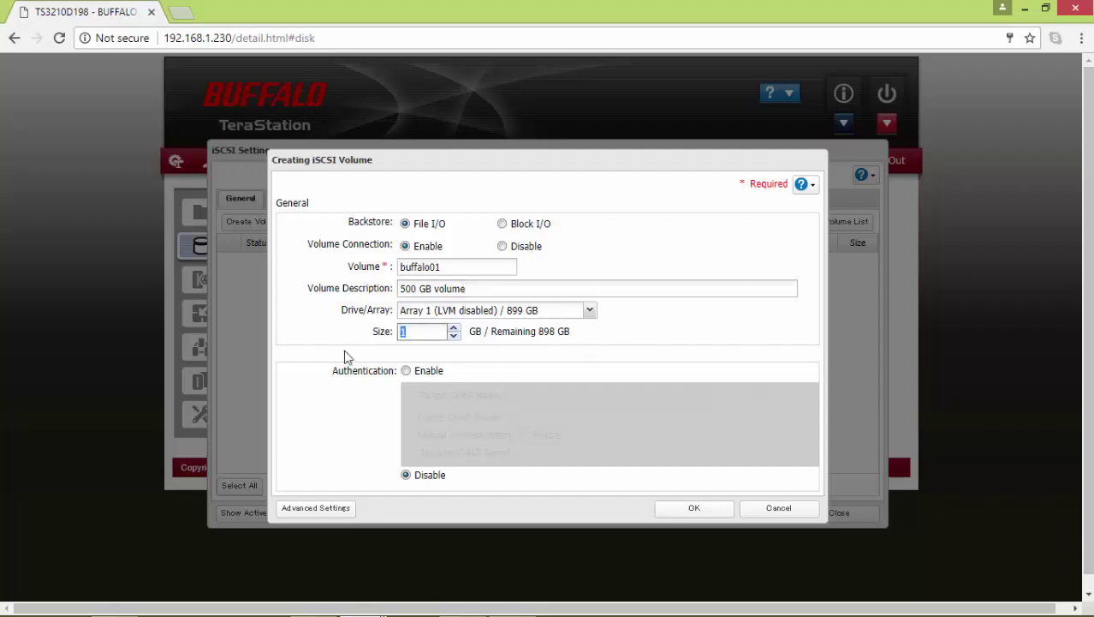
text(500)
click(723, 510)
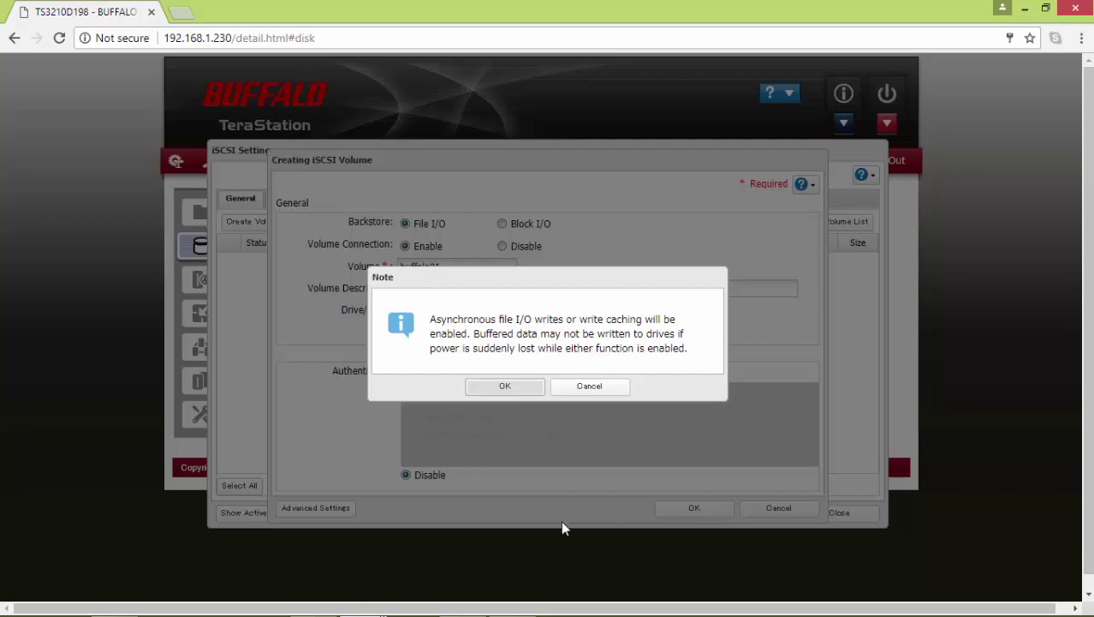
click(504, 386)
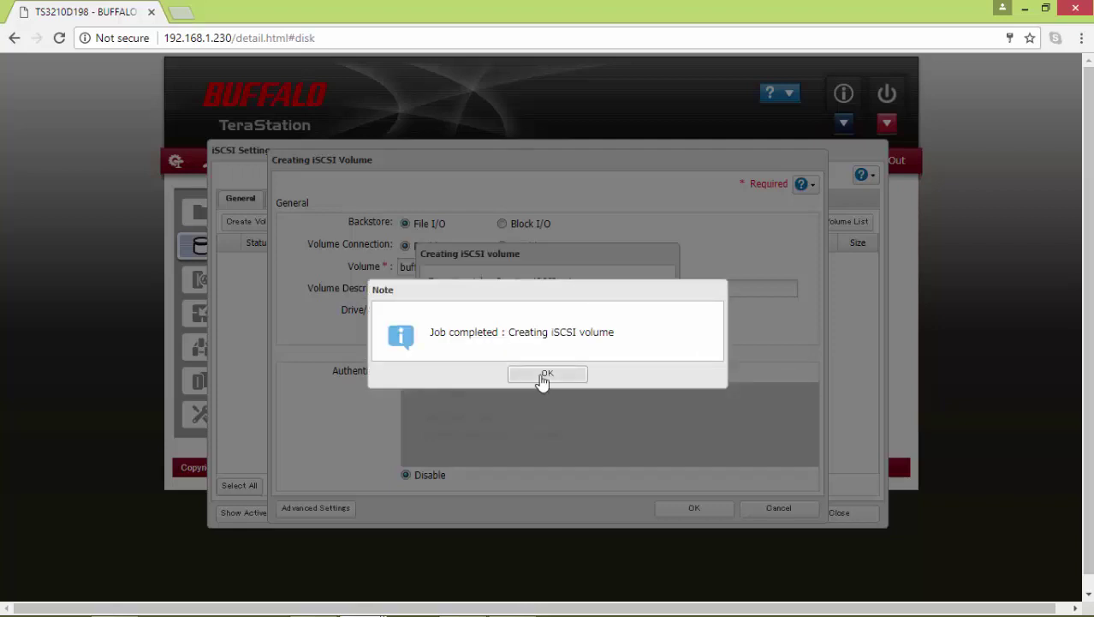
click(541, 375)
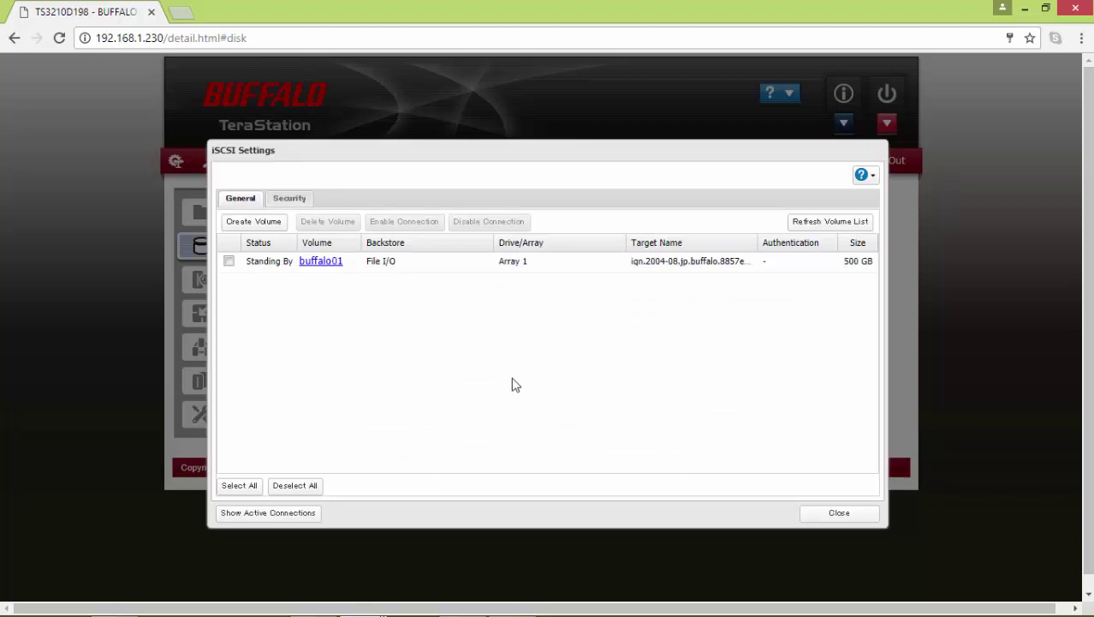
click(321, 261)
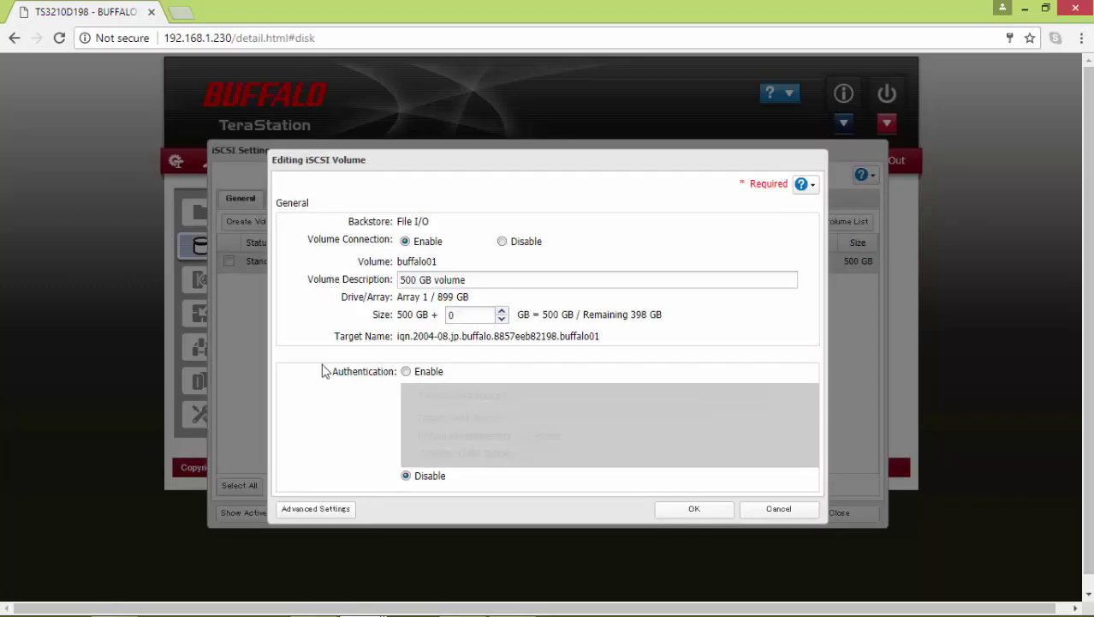
click(336, 514)
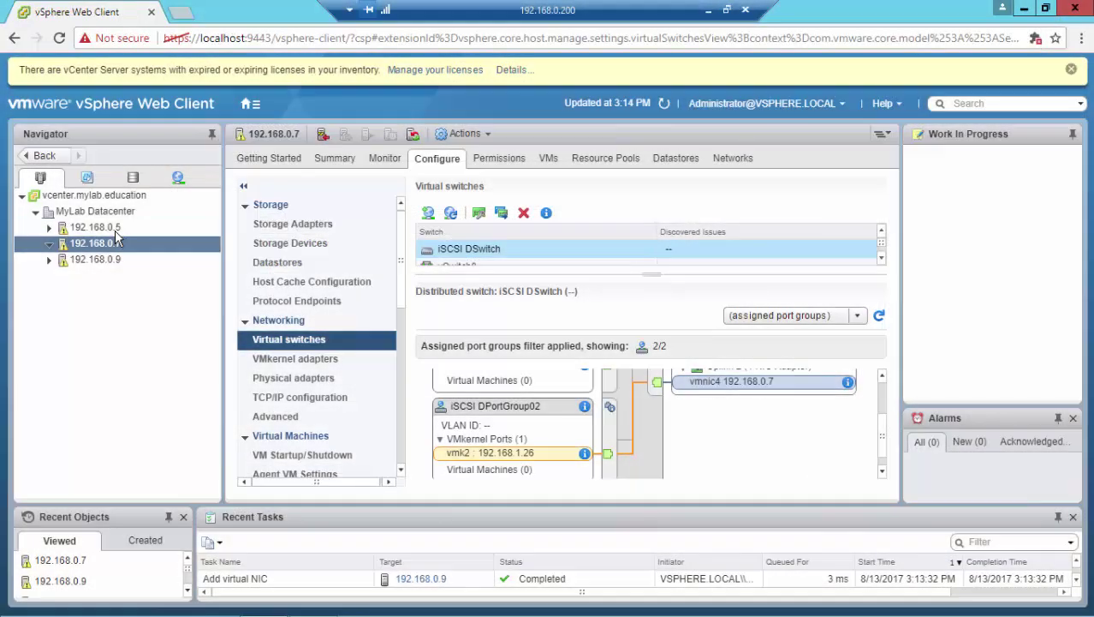
Step: On host 192.168.0.5, trace the iSCSI DSwitch's VMkernel ports vmk1 and uplinks vmnic3 and vmnic4
click(109, 229)
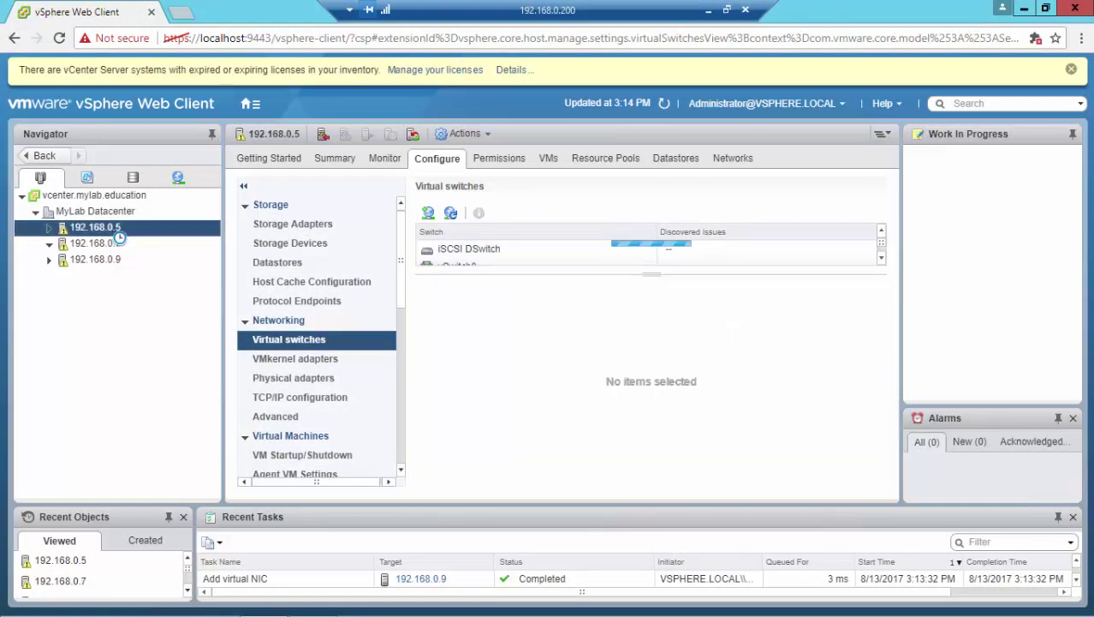
click(501, 251)
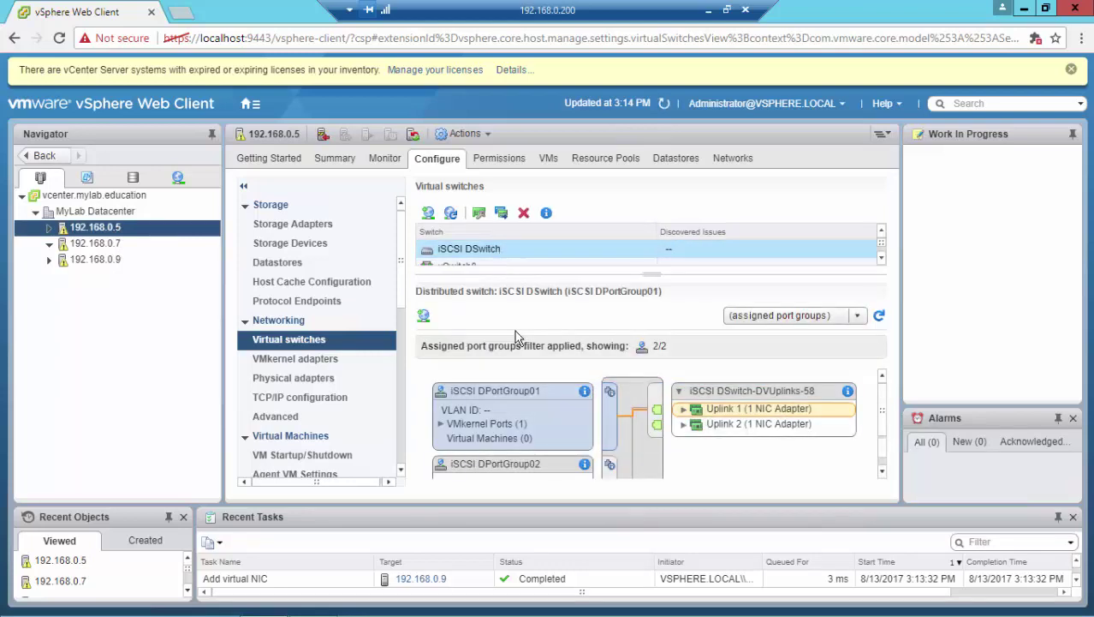
click(440, 424)
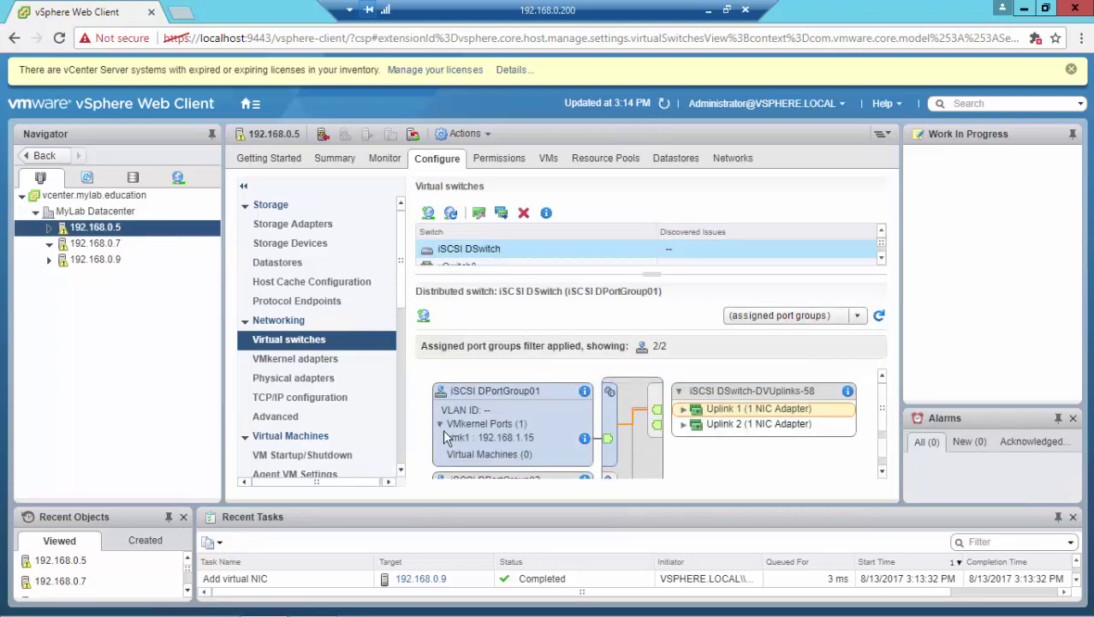
click(489, 438)
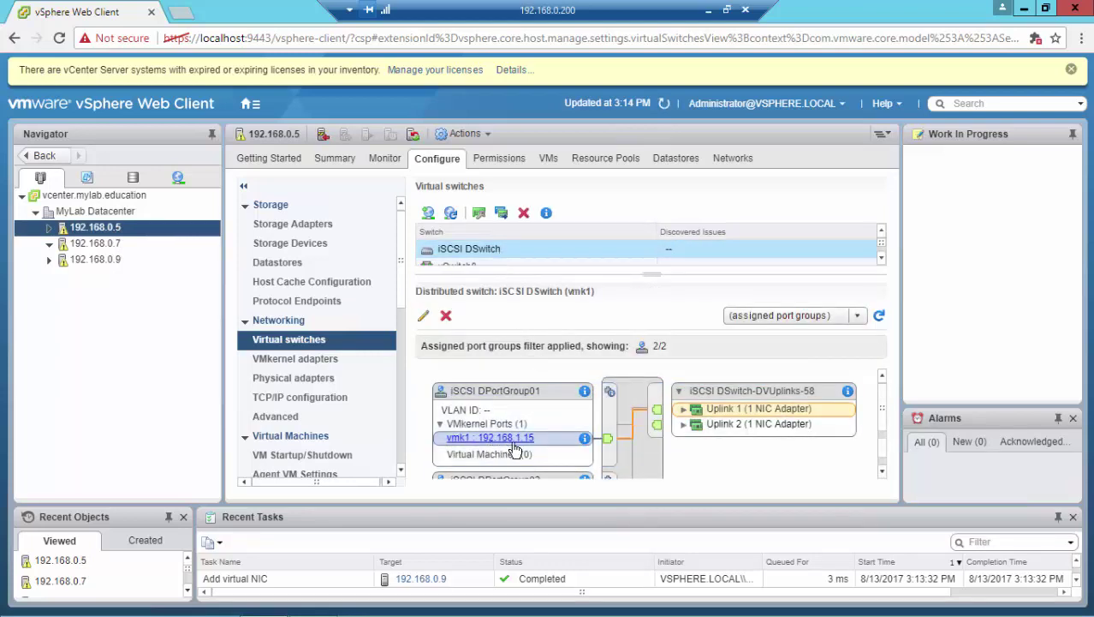
click(677, 420)
click(683, 410)
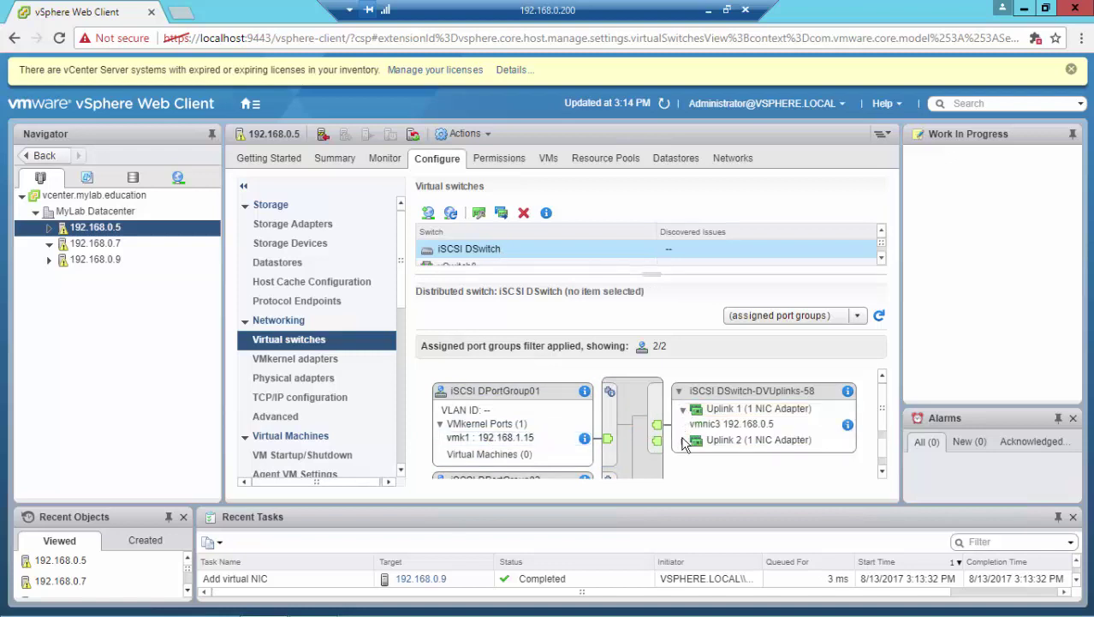
click(683, 440)
click(730, 426)
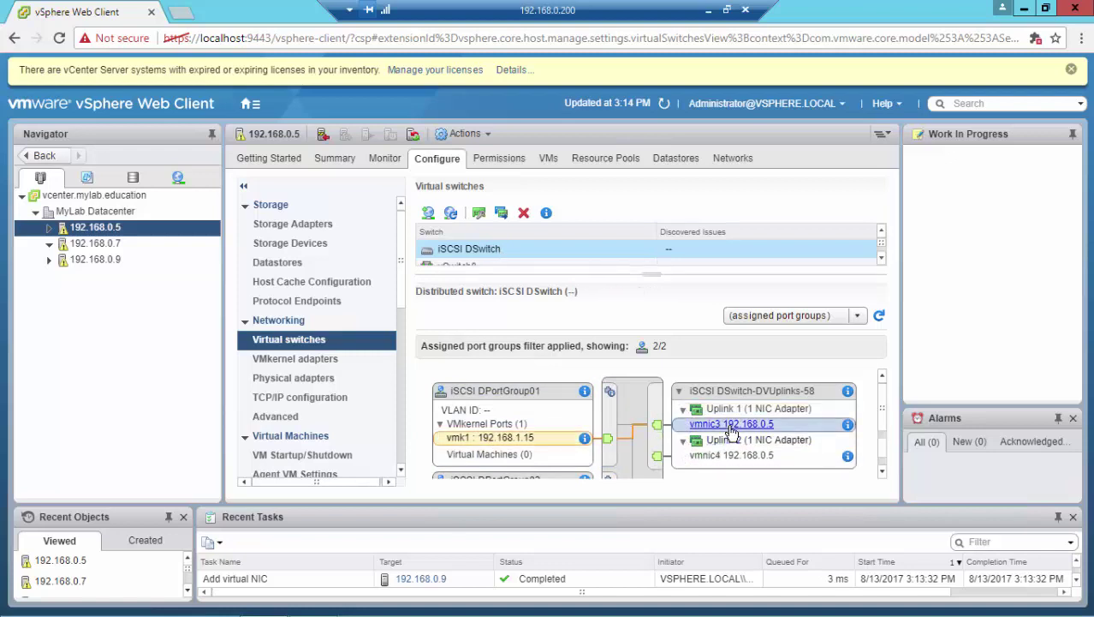
click(738, 459)
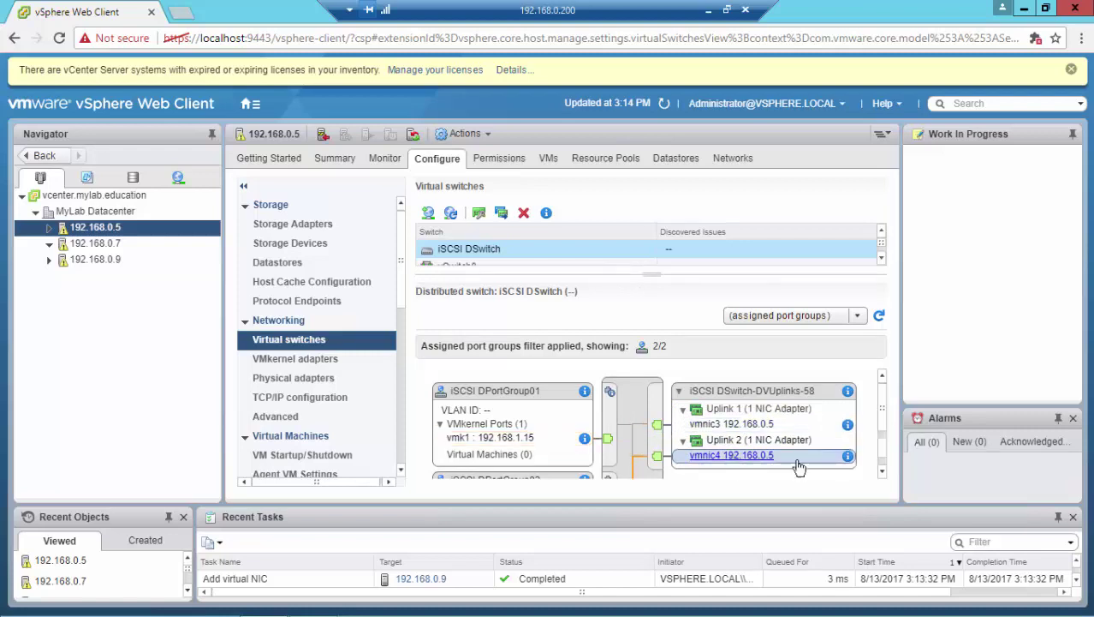
scroll(886, 460, down, 2)
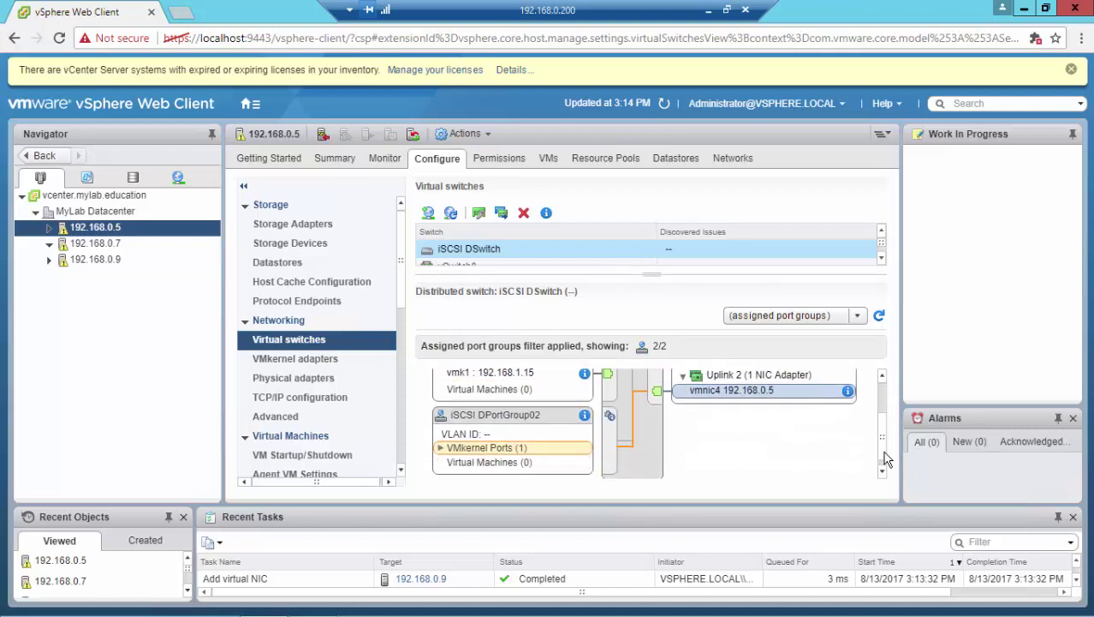
click(439, 448)
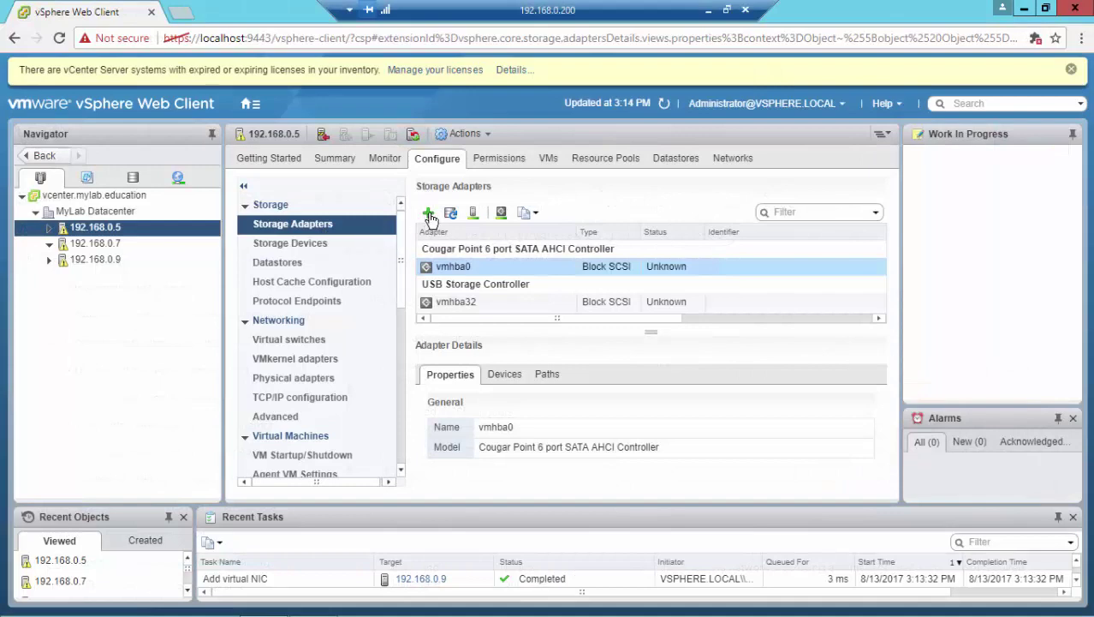
Step: Add a software iSCSI adapter to the host and view the details of vmhba64
click(429, 214)
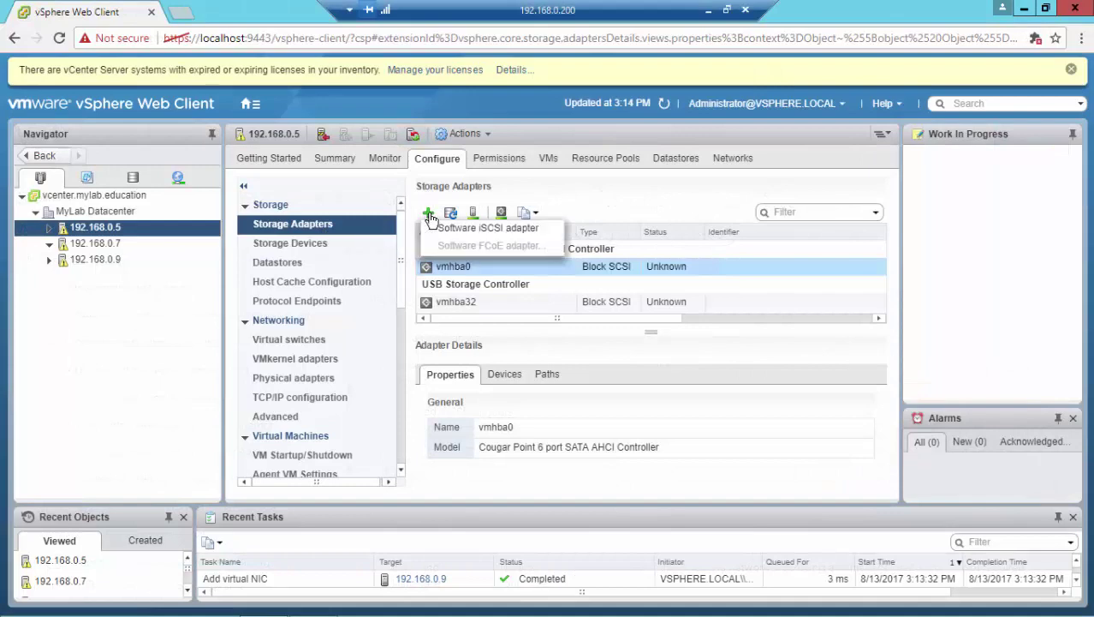
click(446, 229)
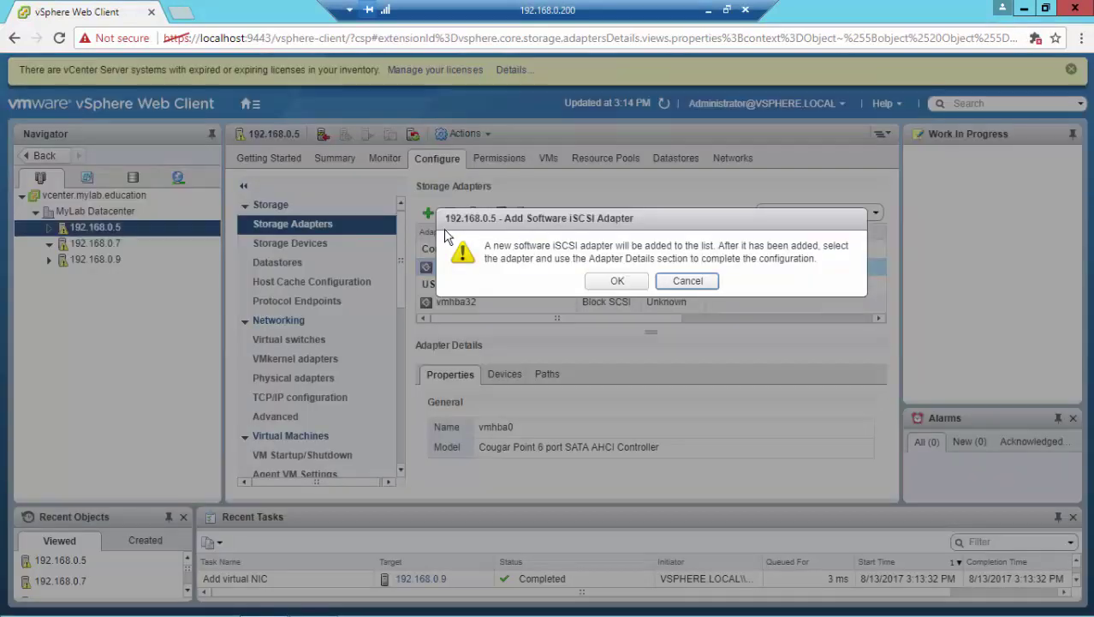
click(613, 280)
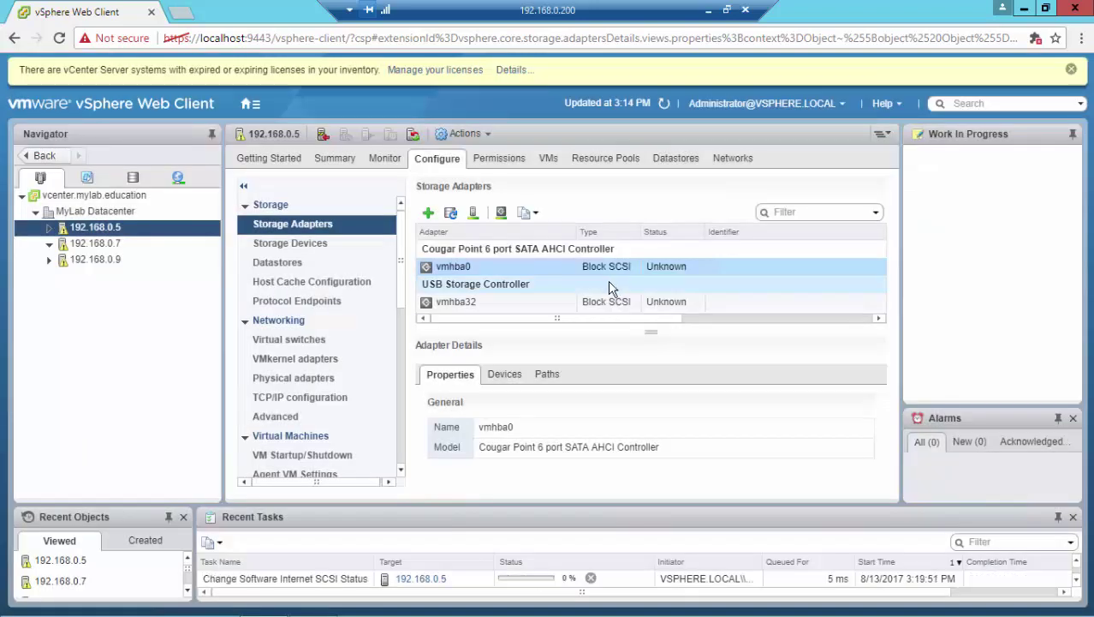
click(882, 280)
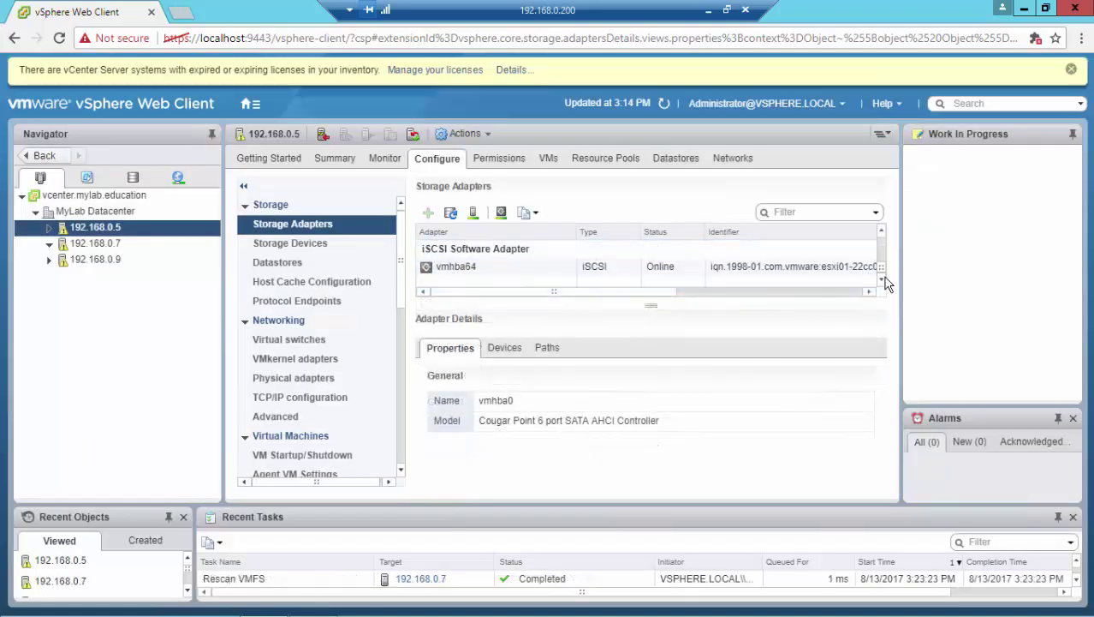
click(831, 268)
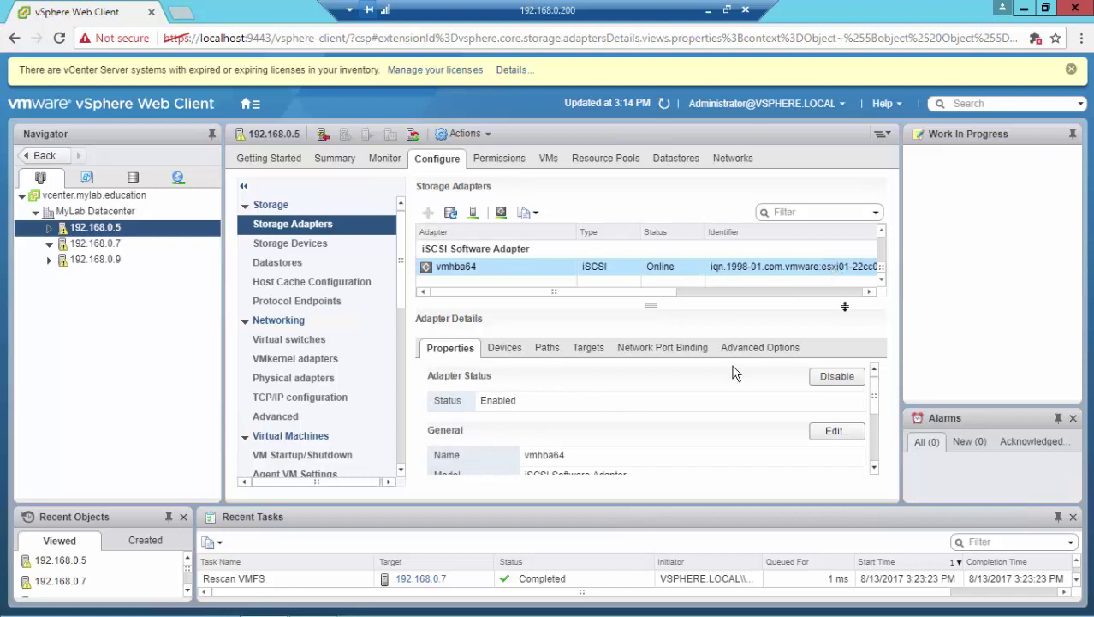
Step: Add 192.168.1.230 as a Dynamic Discovery send target, then confirm the host storage rescan
click(589, 351)
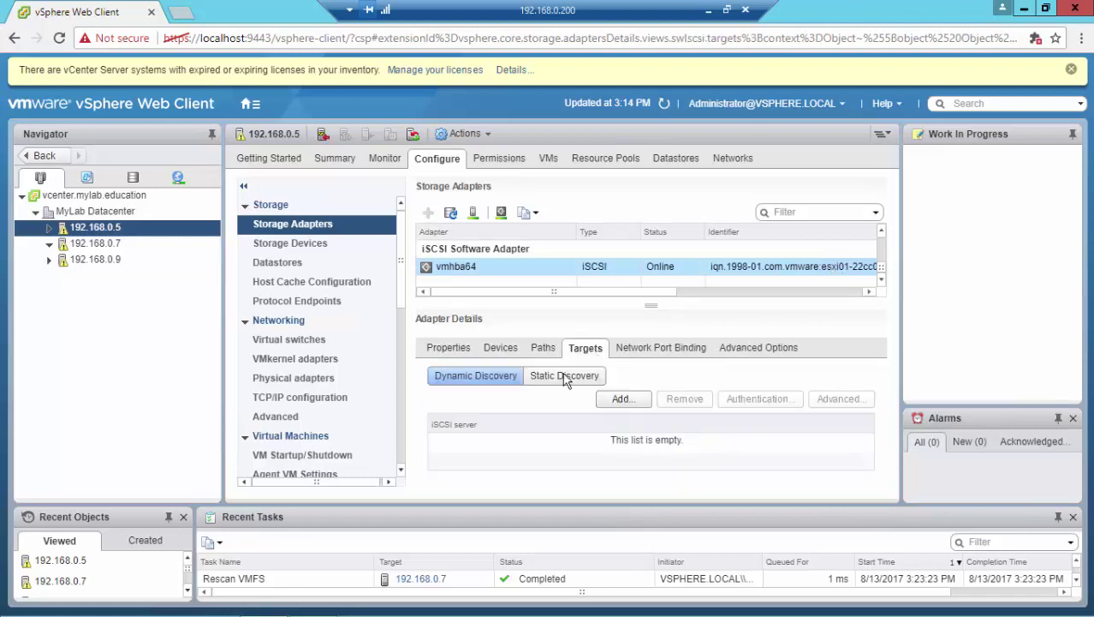
click(641, 401)
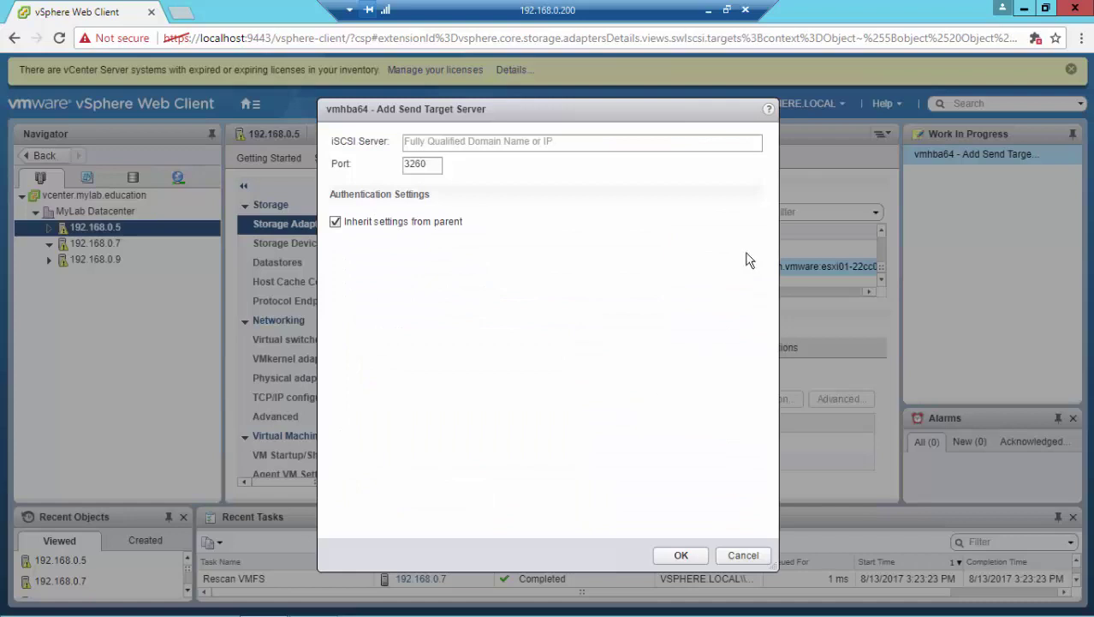
click(709, 143)
text(192.168)
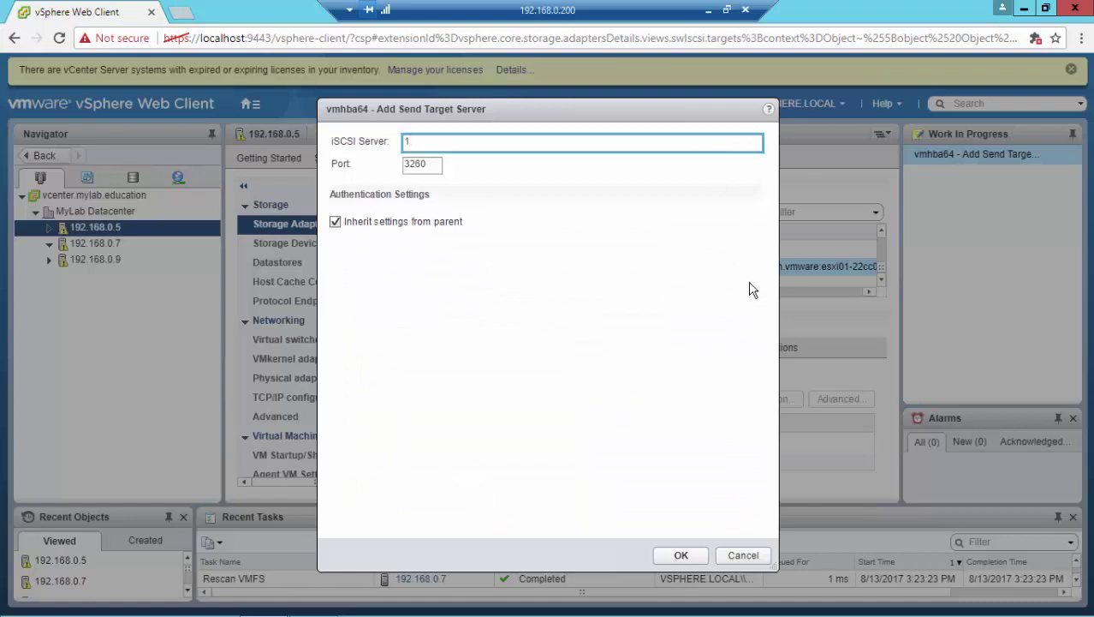
text(.1.230)
click(694, 553)
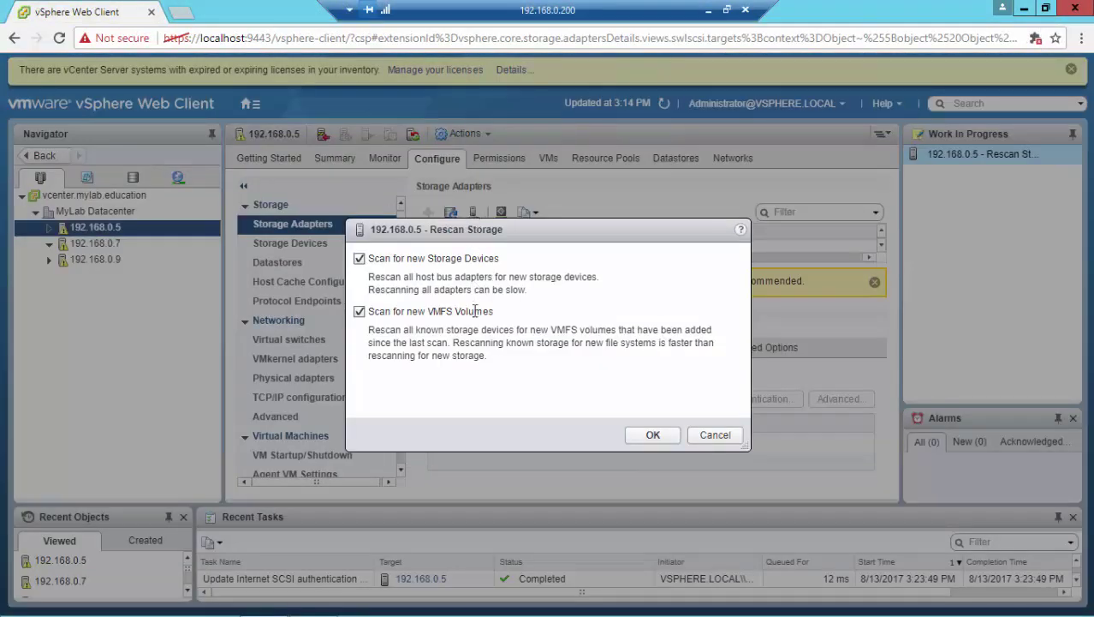
click(651, 435)
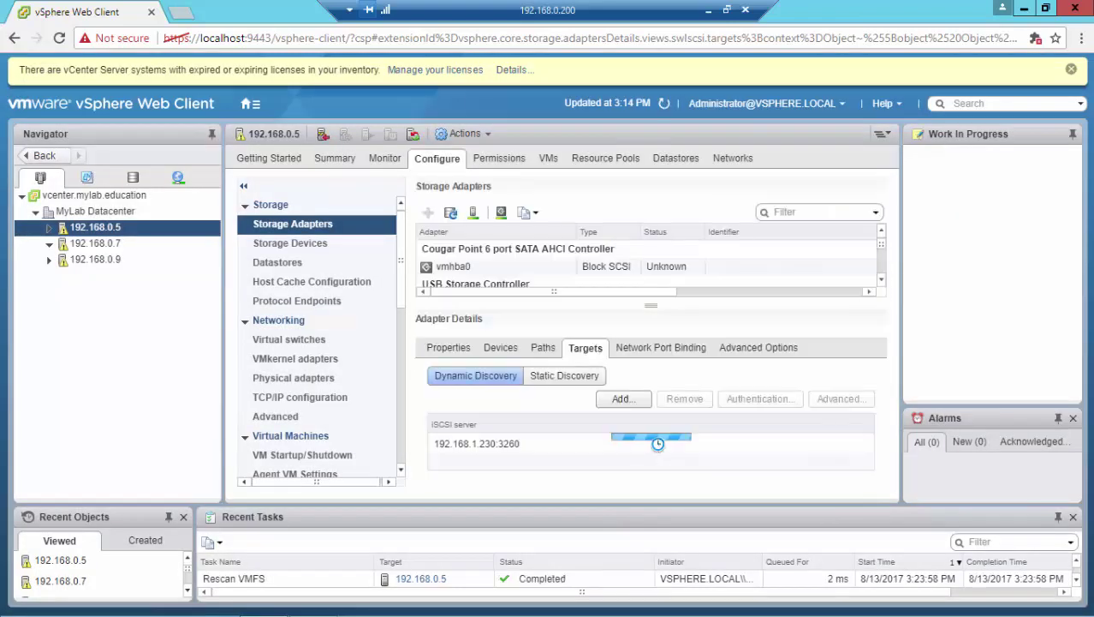
Step: Check vmhba64's Properties, Devices, Paths and Targets, then view its Network Port Binding
click(452, 353)
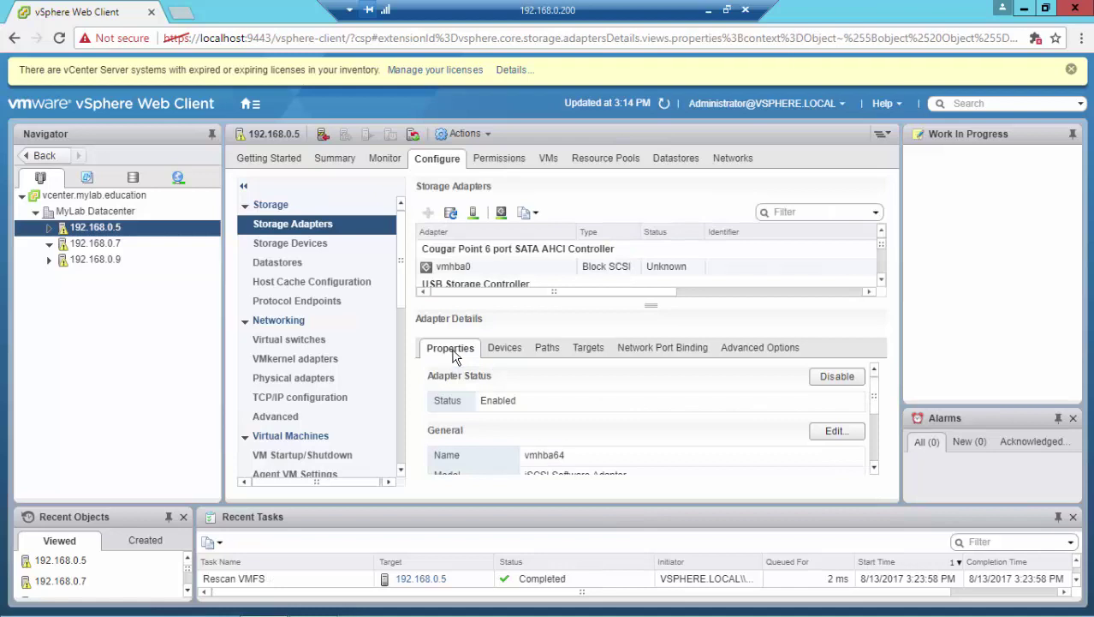
click(513, 353)
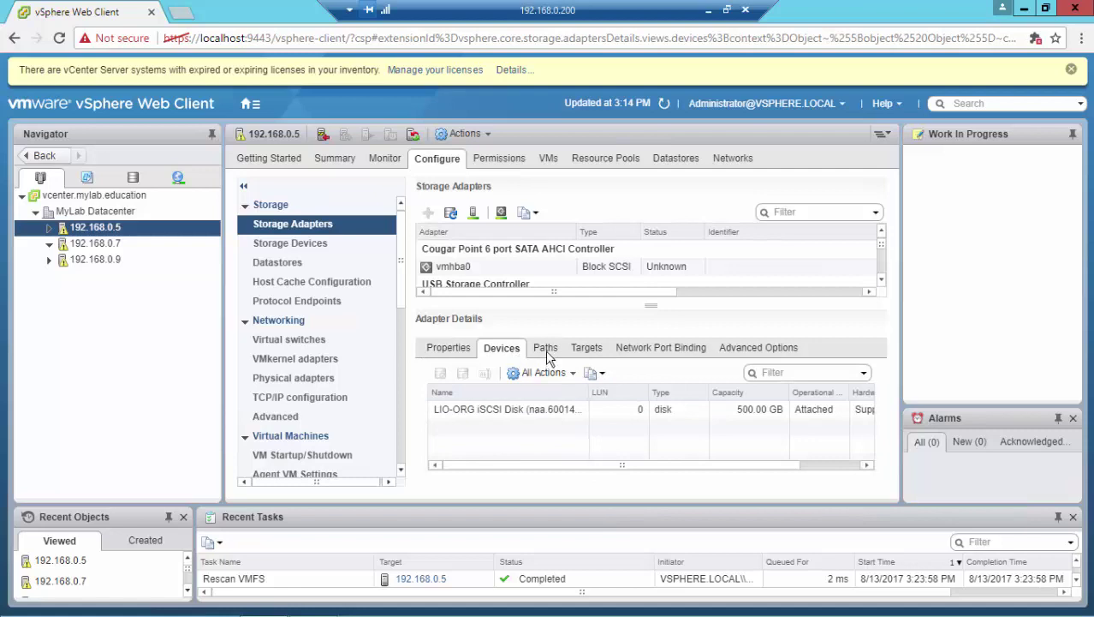
click(546, 351)
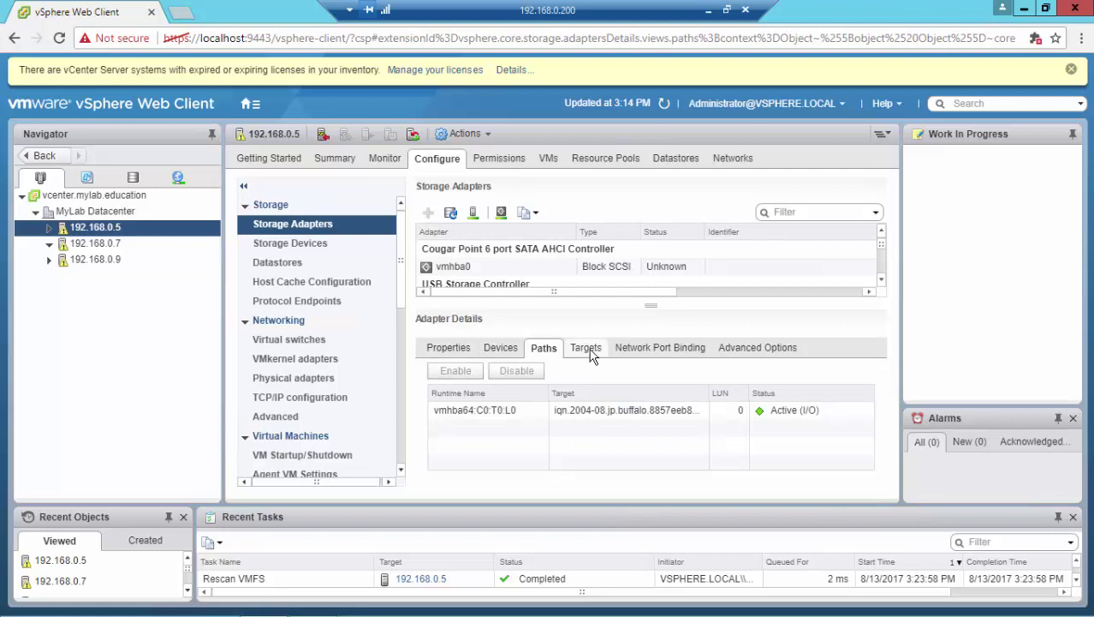
click(589, 351)
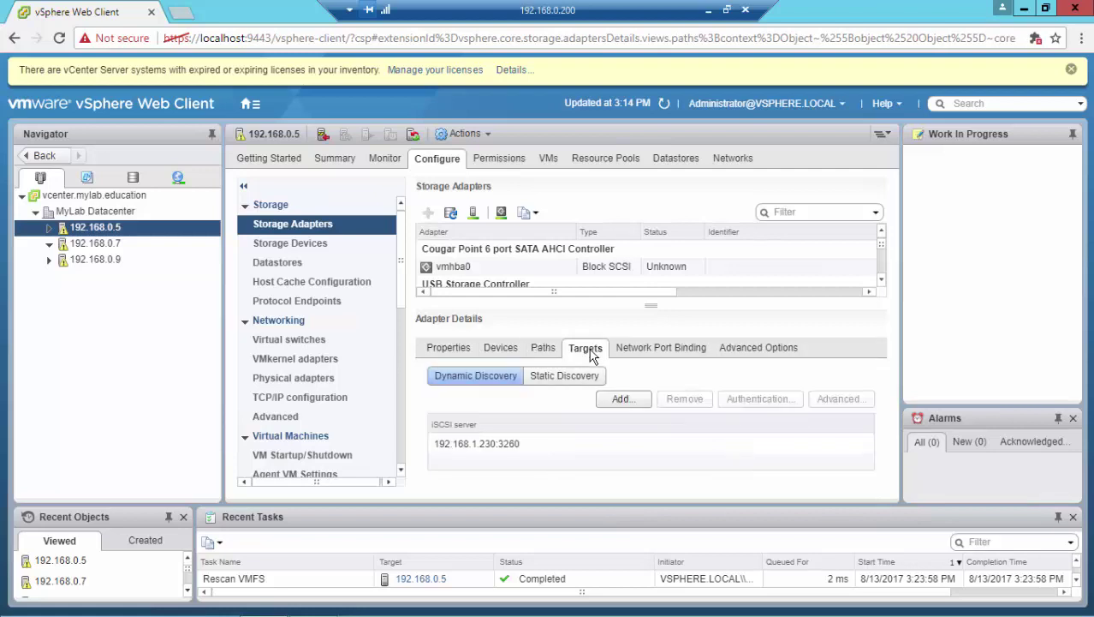
click(660, 352)
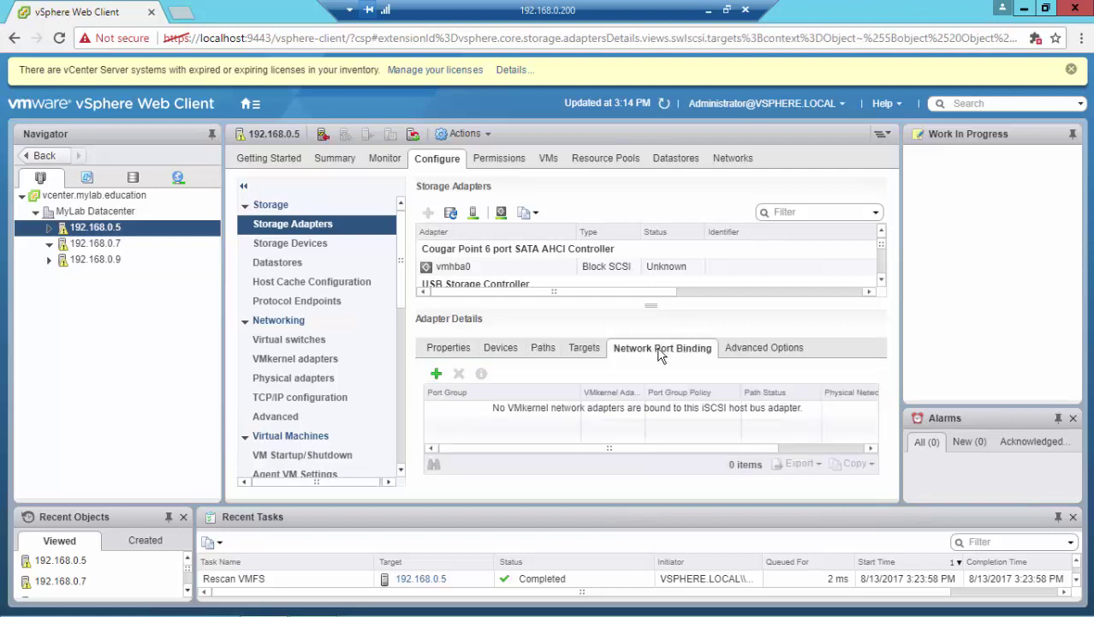
Step: Bind vmk1 (iSCSI DPortGroup01) and vmk2 (iSCSI DPortGroup02) to the adapter, then rescan it
click(436, 374)
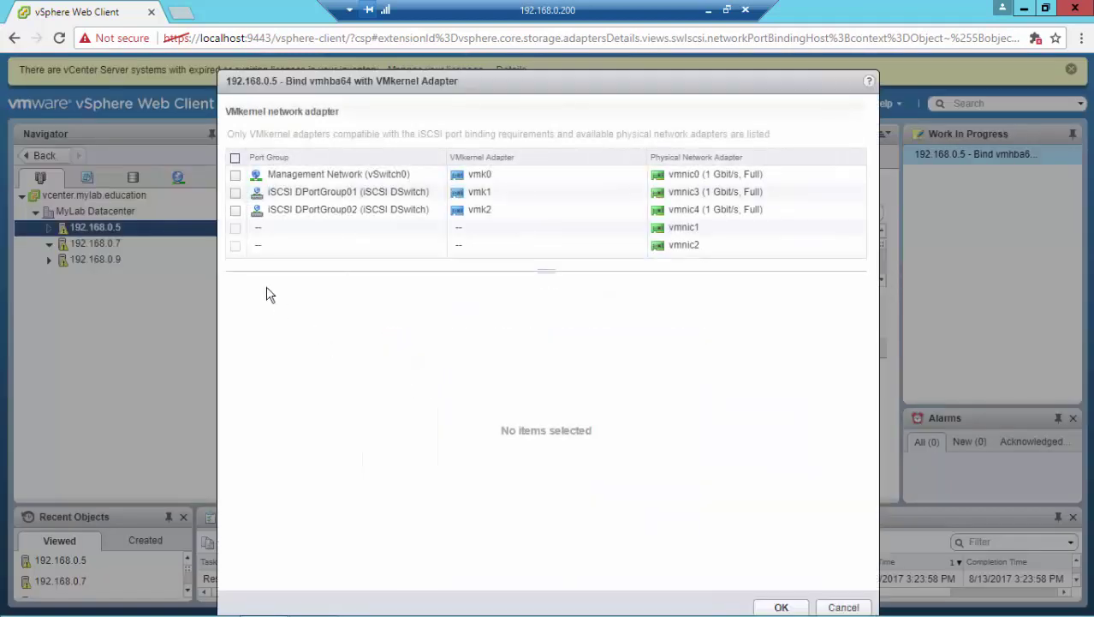
click(236, 192)
click(235, 209)
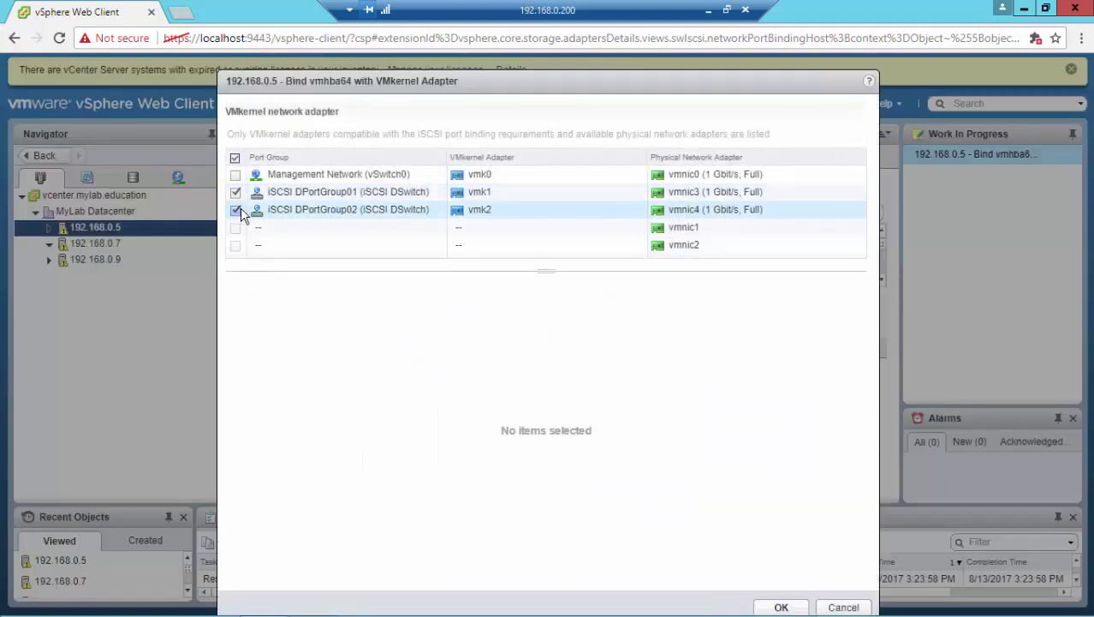
click(778, 606)
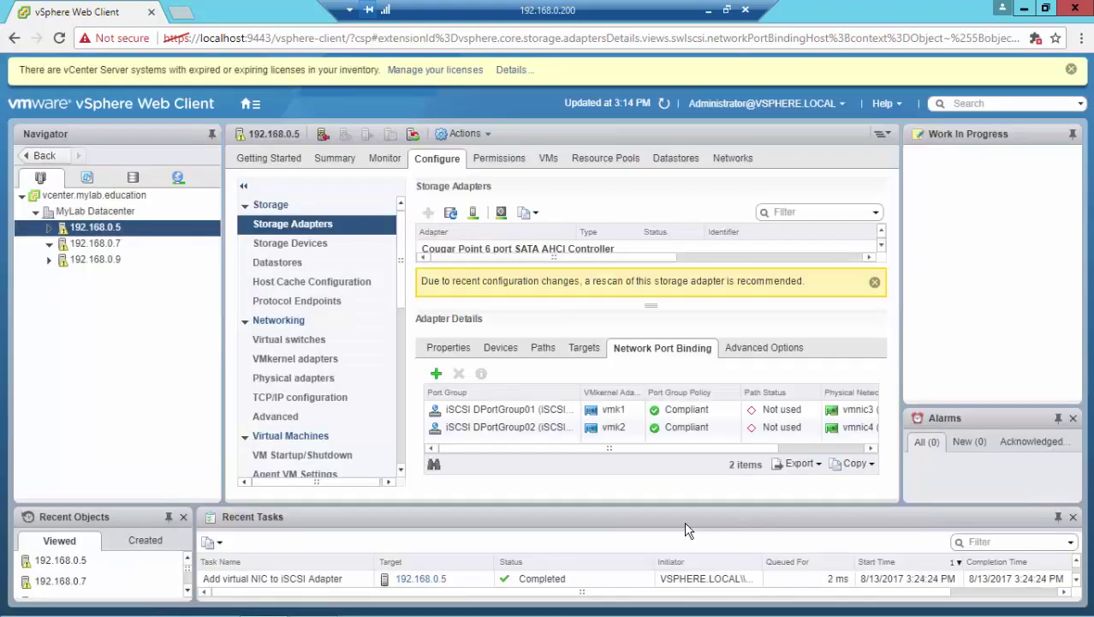
click(475, 214)
click(653, 435)
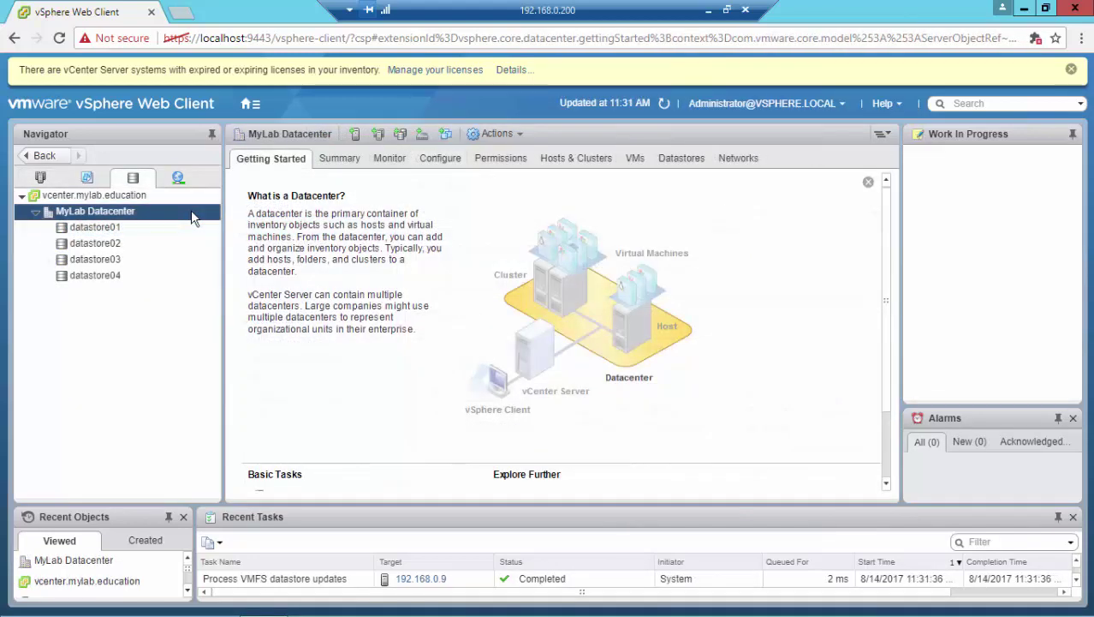
Step: Start a new VMFS datastore on MyLab Datacenter and name it buffalo500
right_click(192, 211)
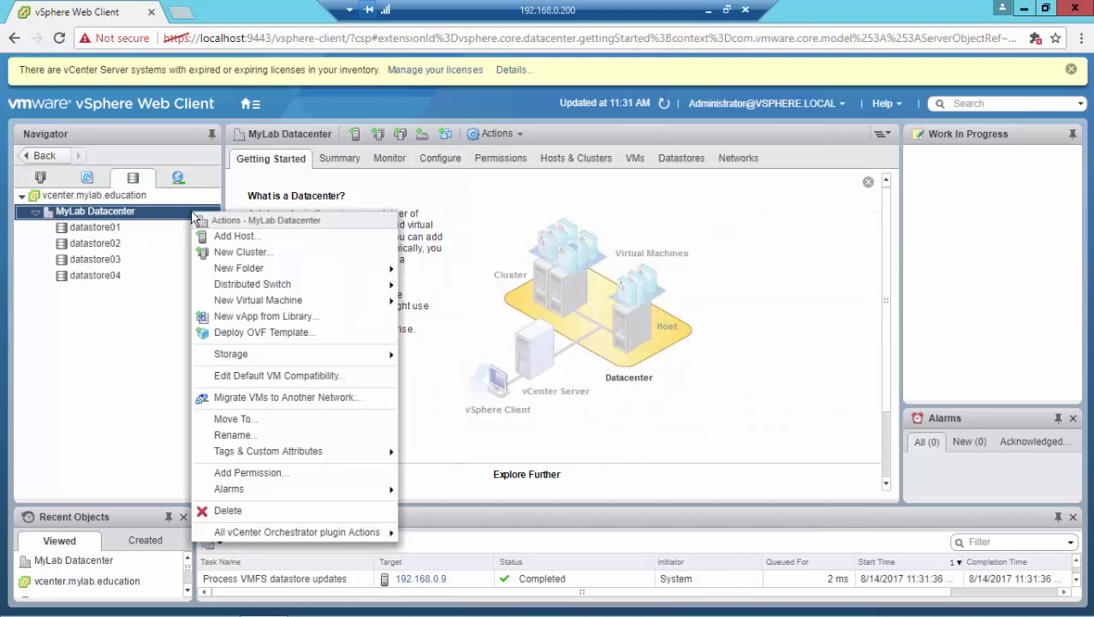
mouse_move(272, 356)
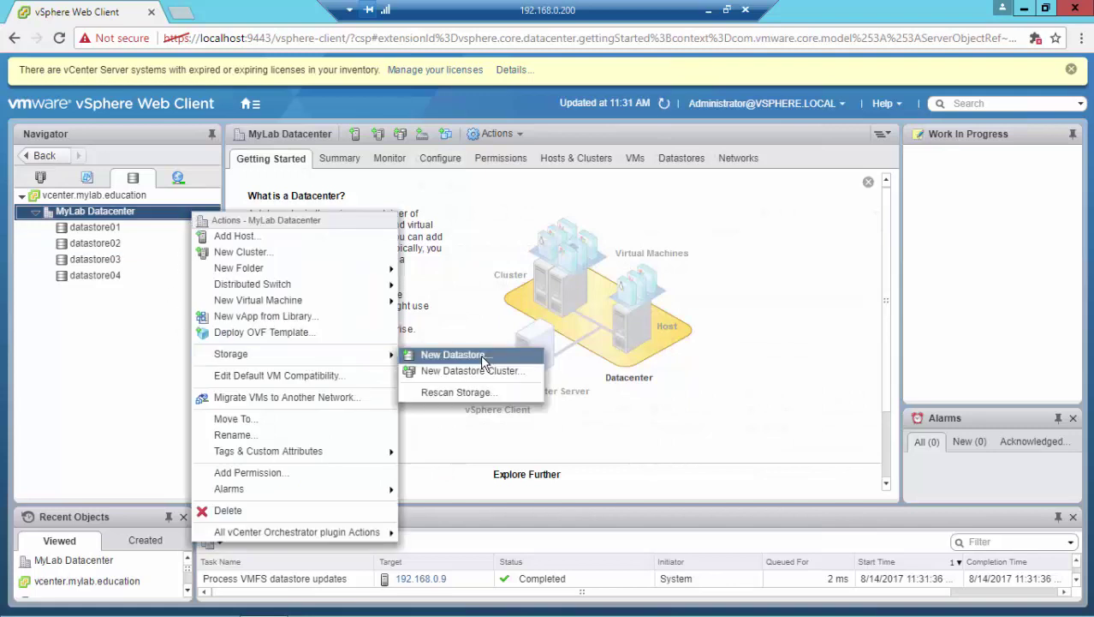
click(512, 358)
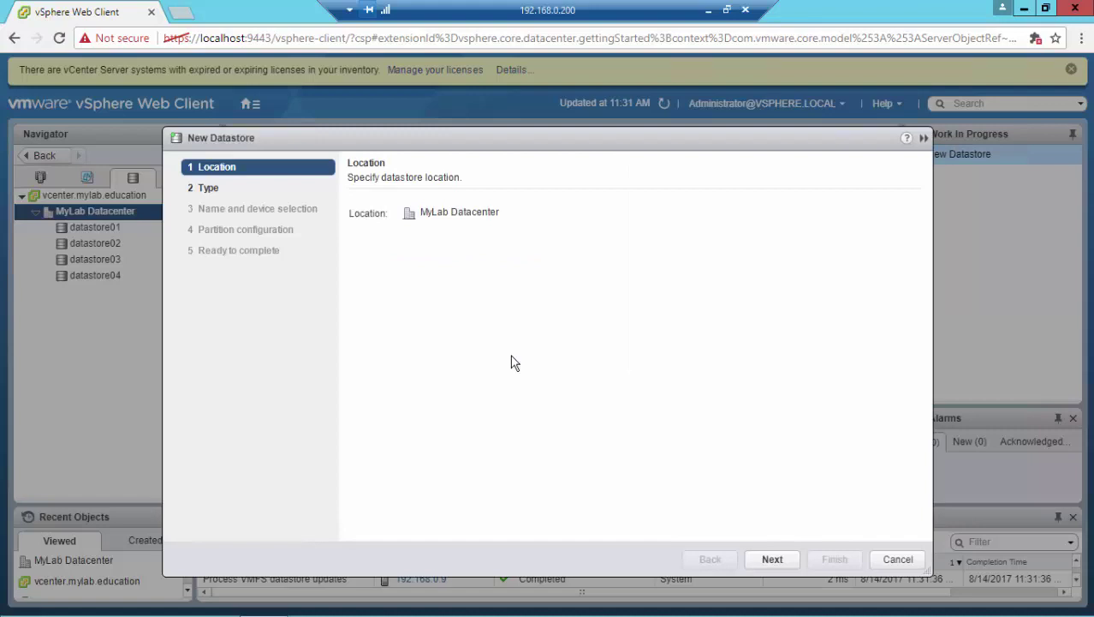
click(783, 561)
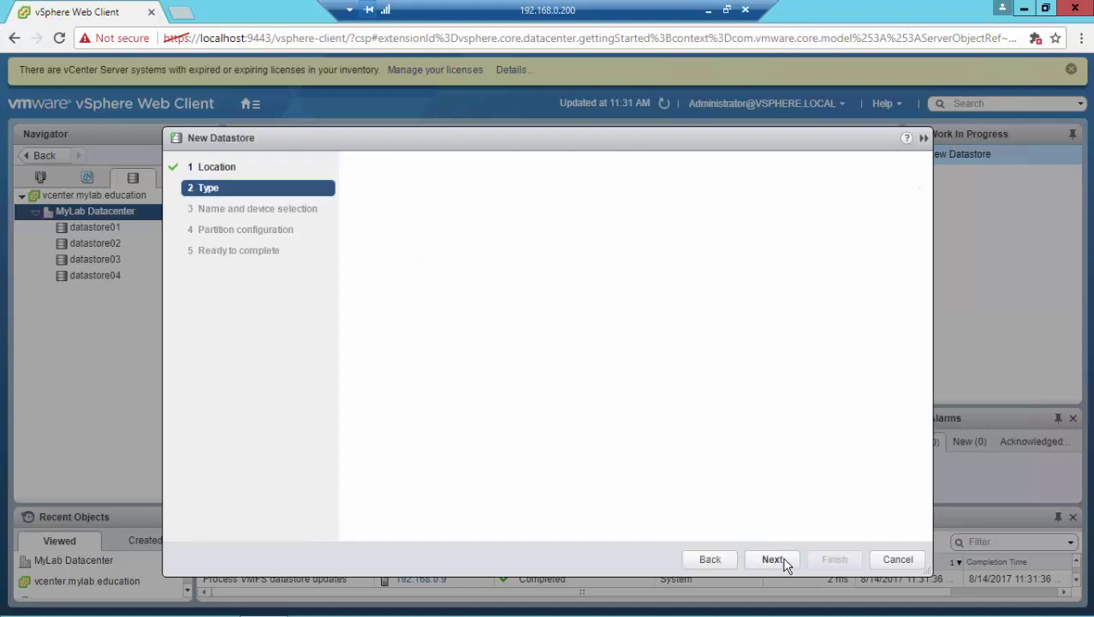
click(785, 561)
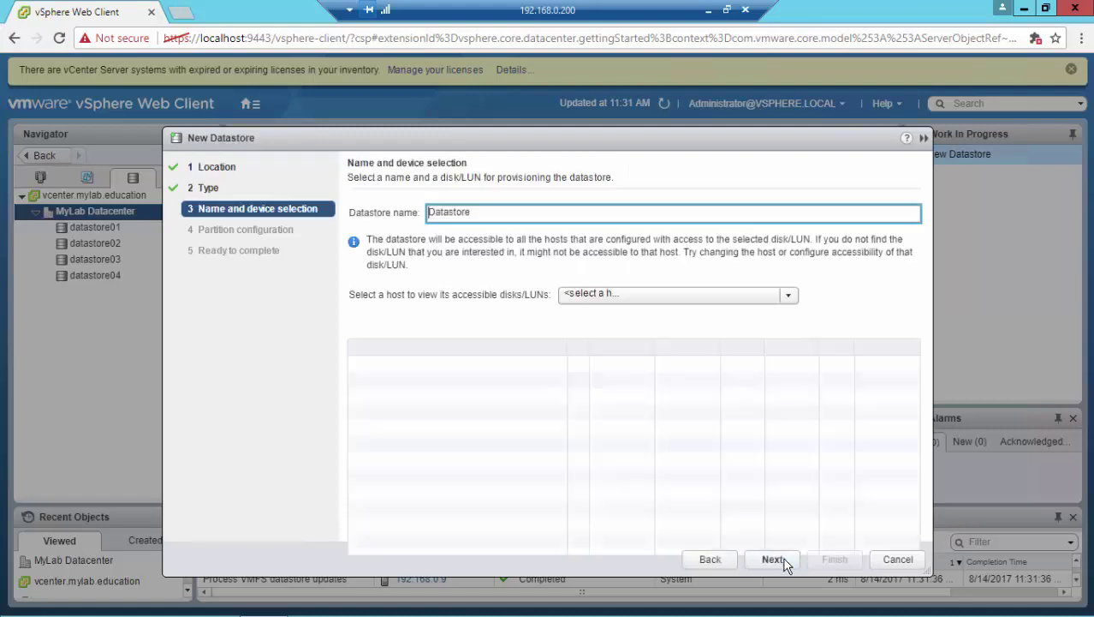
text(buffalo500)
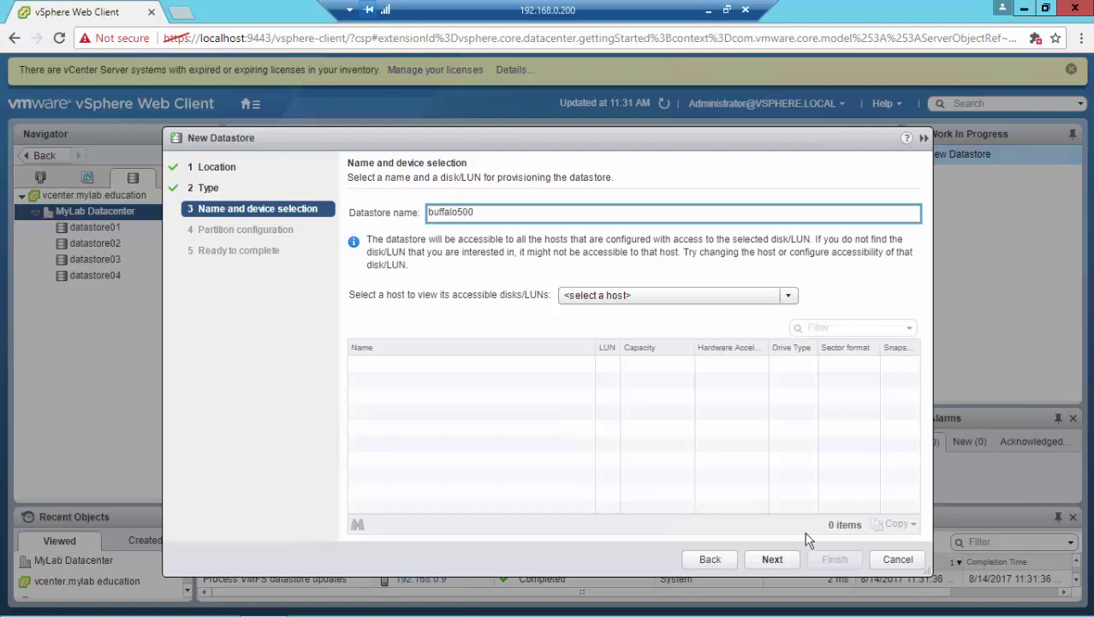
Step: Place it on host 192.168.0.5's 500 GB LIO-ORG disk, formatted as VMFS 6
click(724, 296)
click(694, 337)
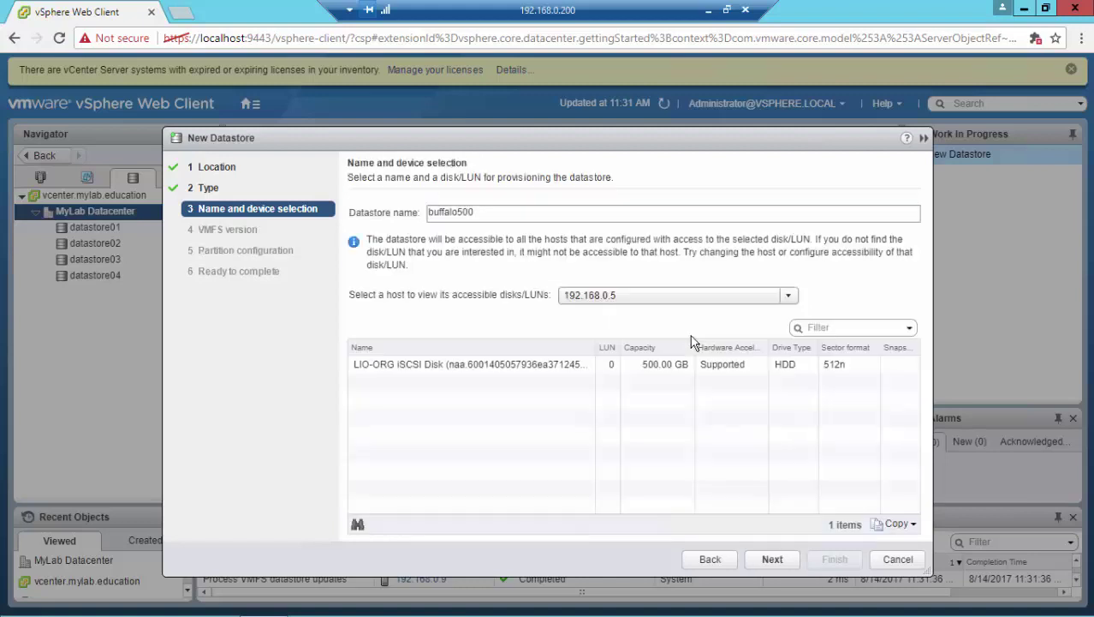
click(533, 368)
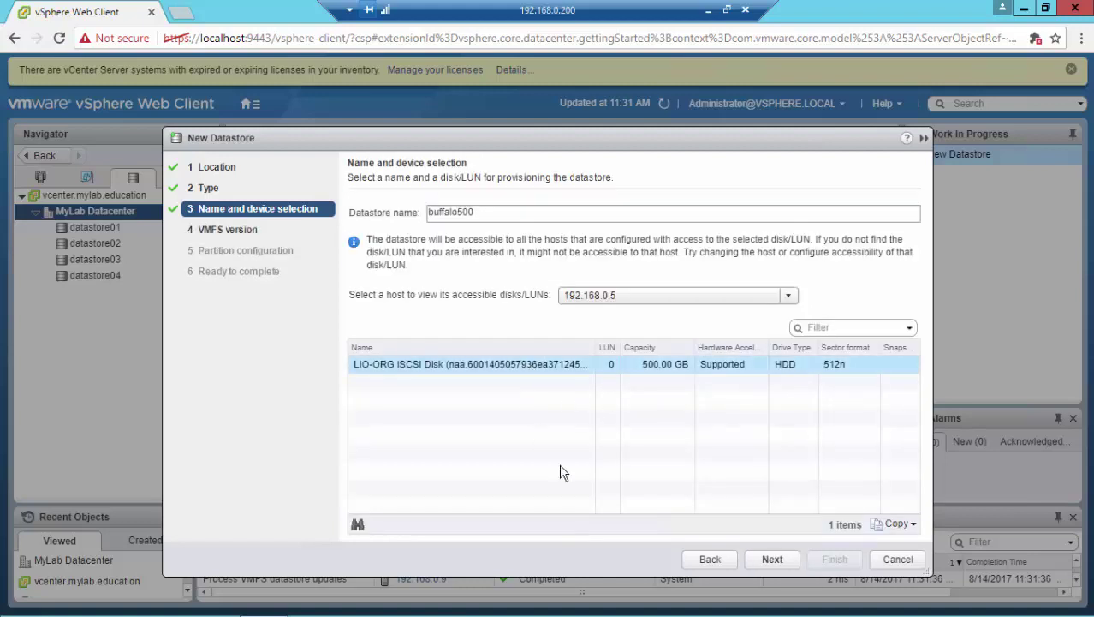
click(773, 560)
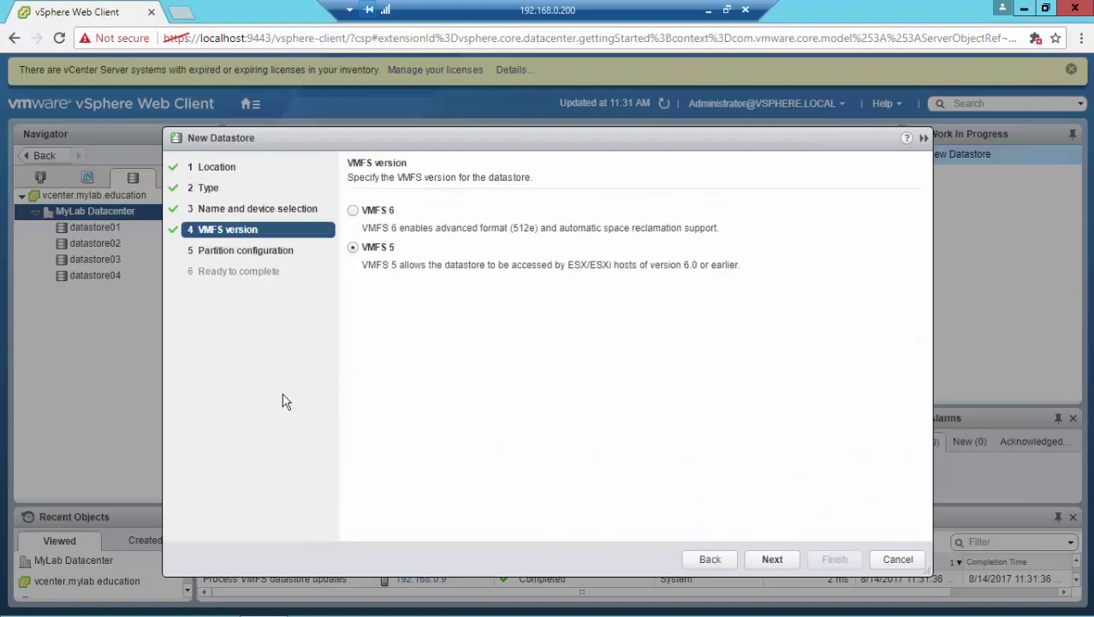
click(355, 210)
click(788, 560)
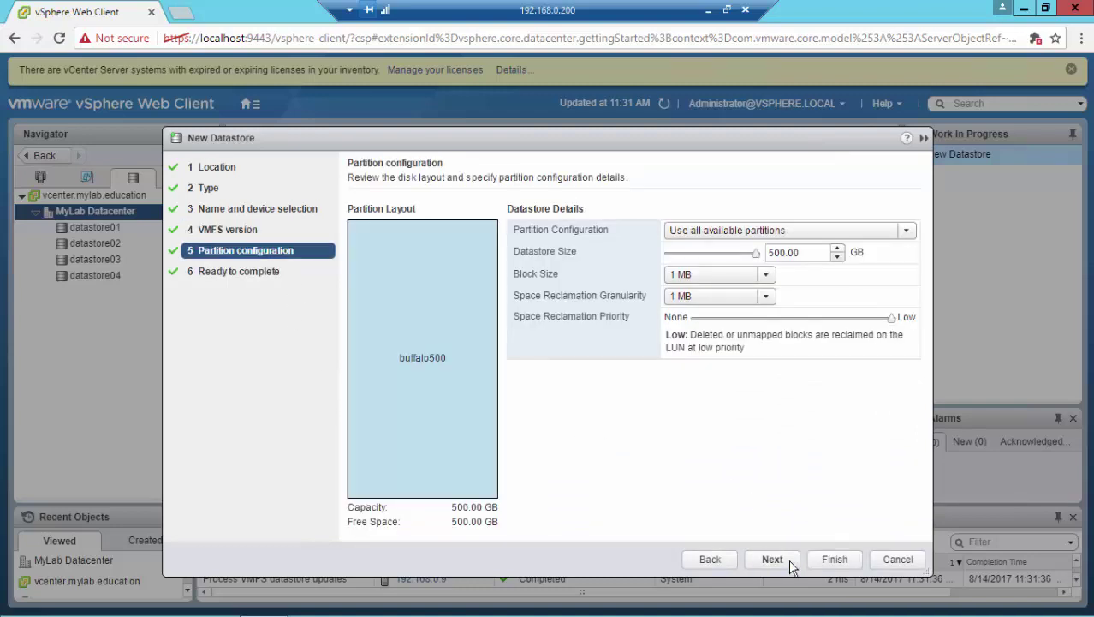
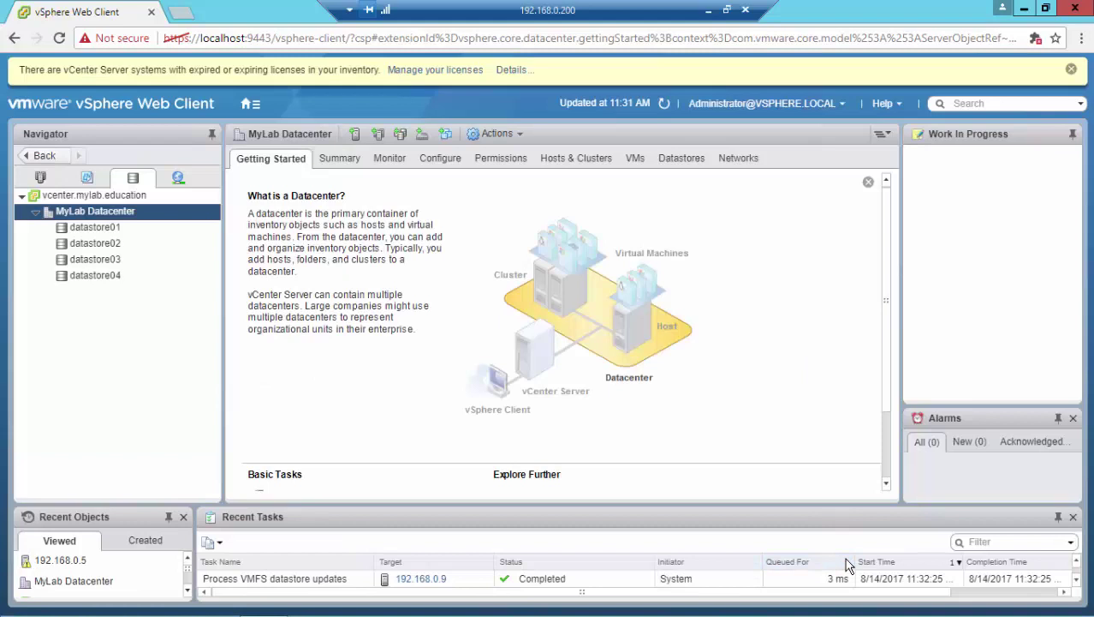
Step: Start a new datastore cluster under MyLab Datacenter named BuffaloCluster
right_click(198, 215)
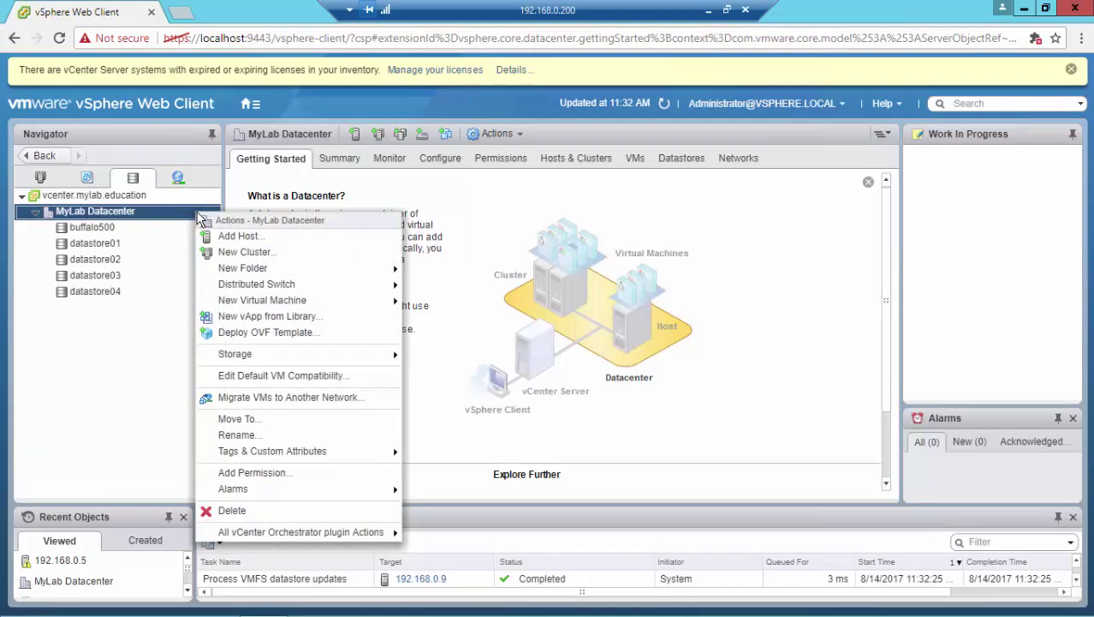
mouse_move(330, 357)
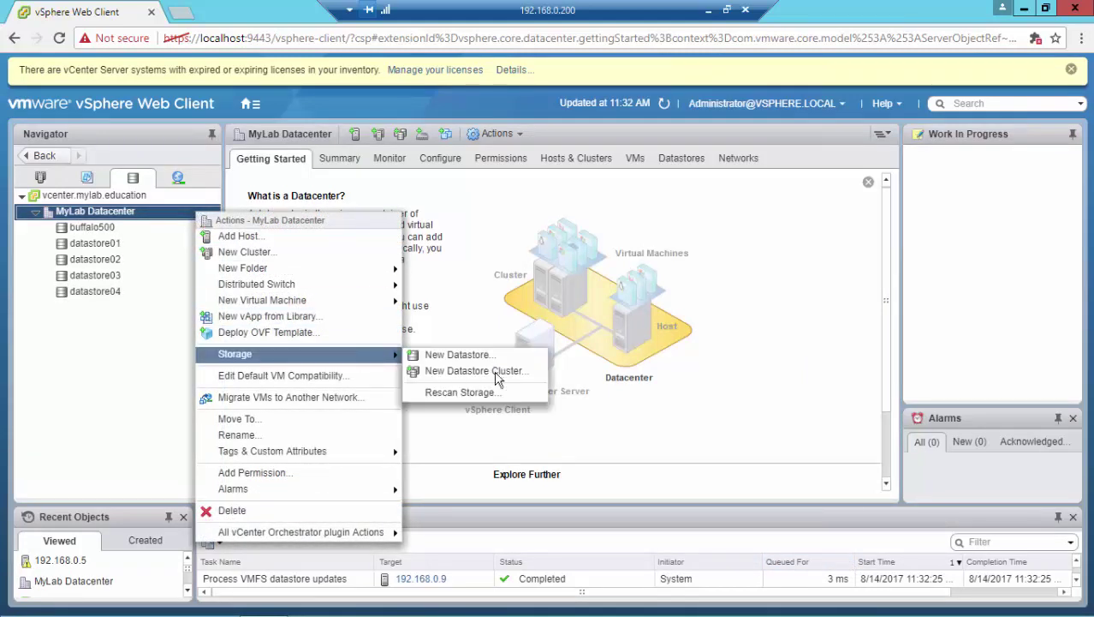
click(536, 374)
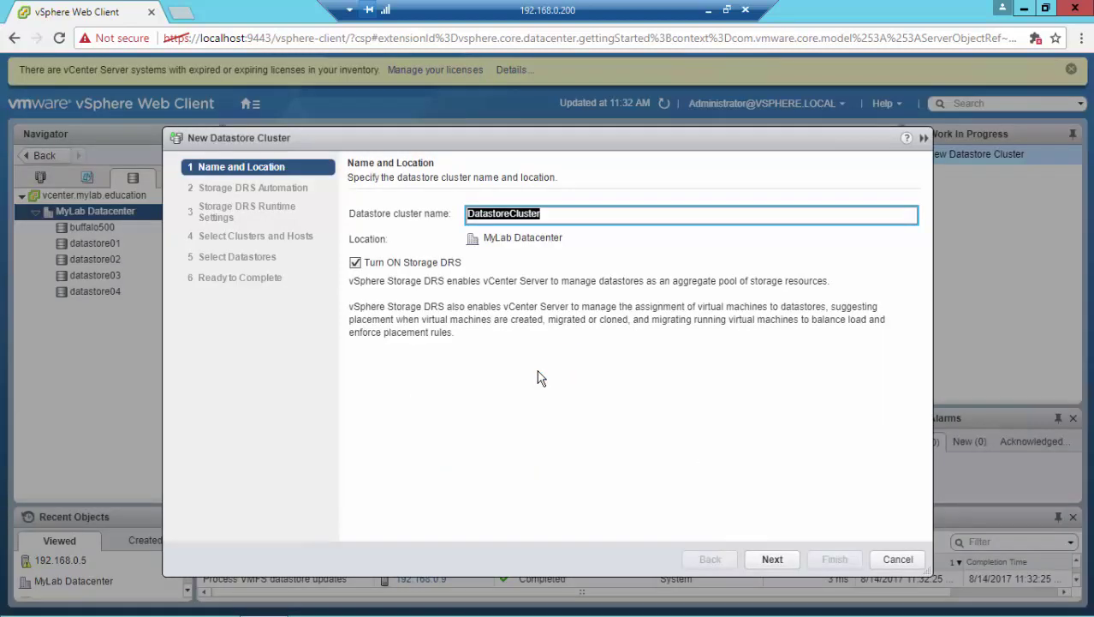
text(Buffalo)
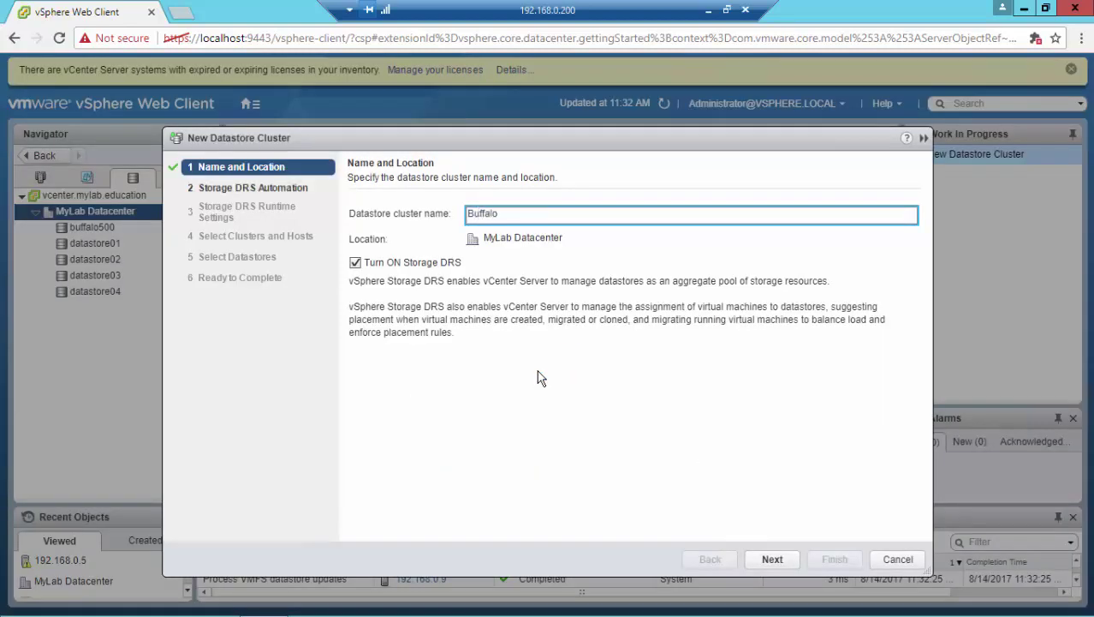
text(Cluster)
click(780, 567)
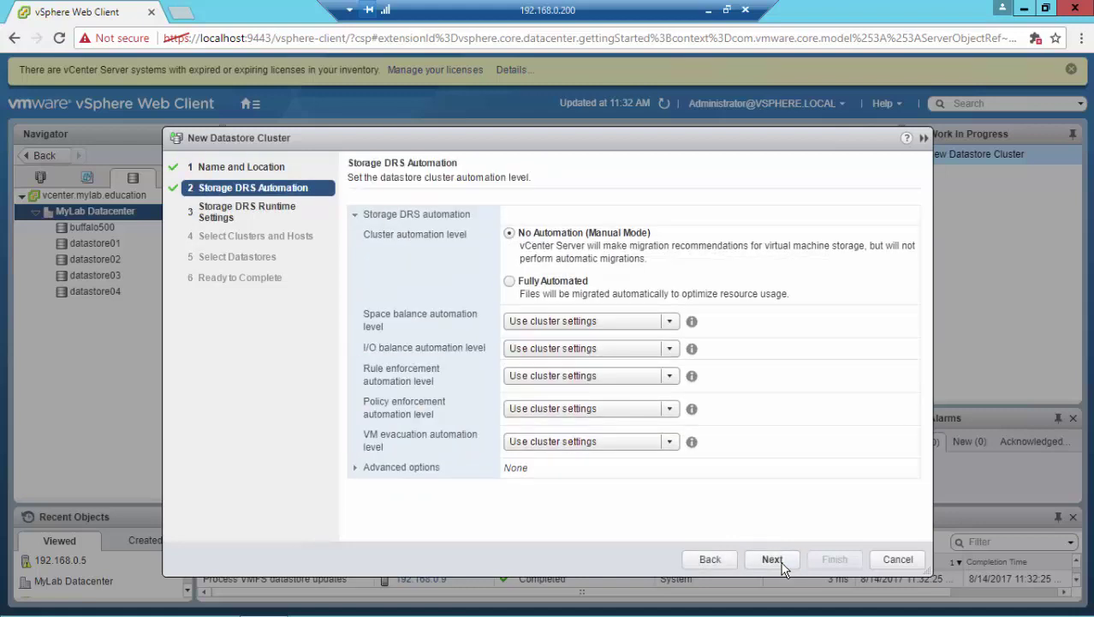
Step: Keep the default Storage DRS automation and runtime settings and connect MyLab Cluster
click(773, 559)
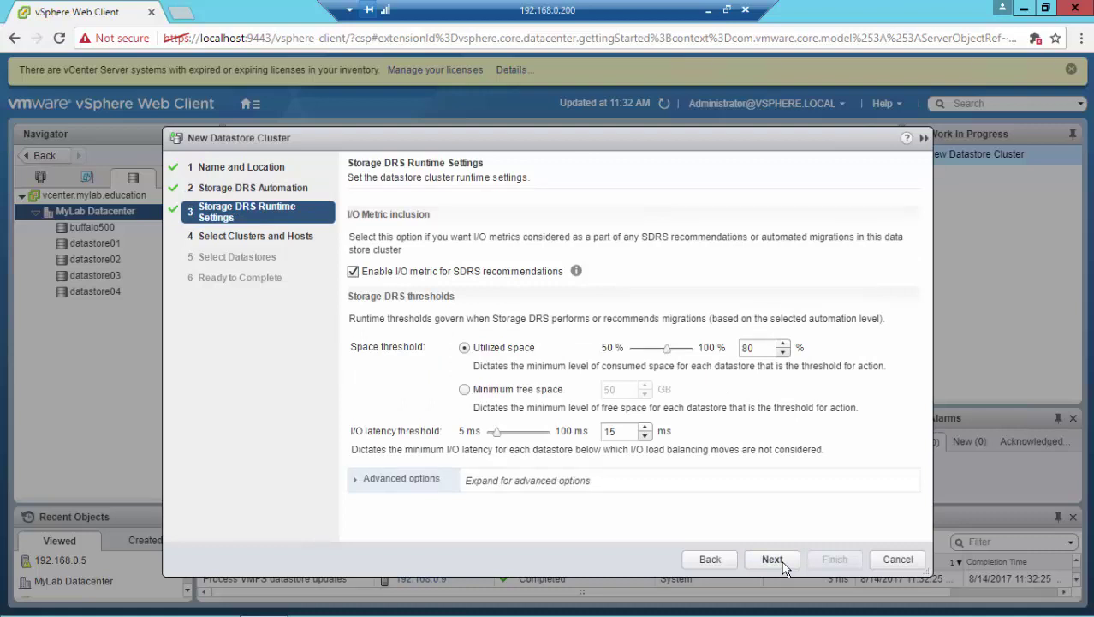
click(775, 559)
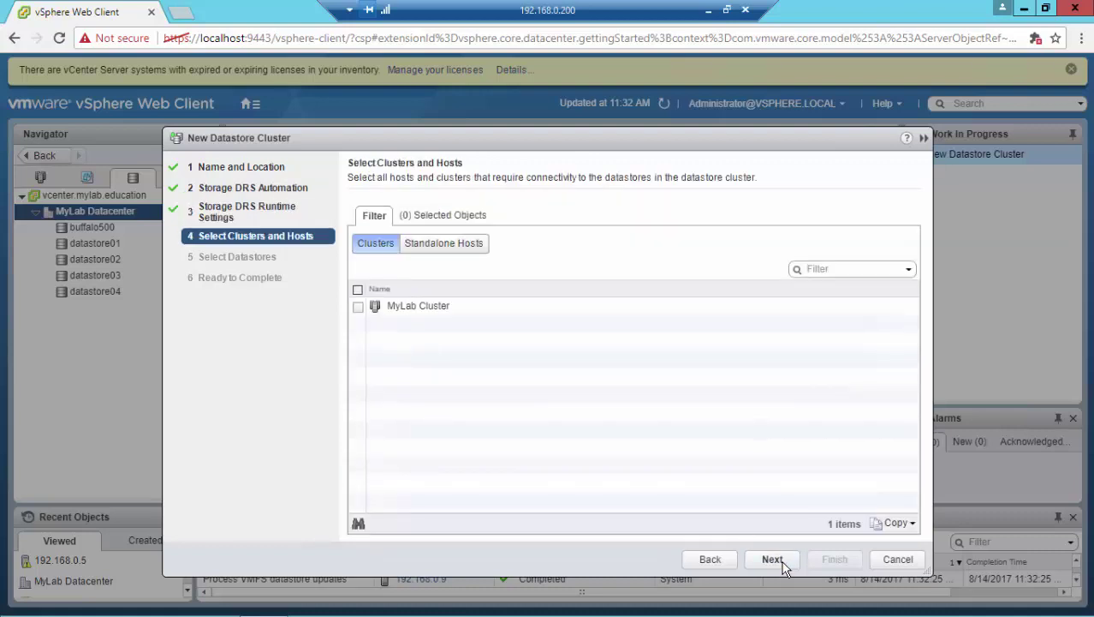
click(358, 306)
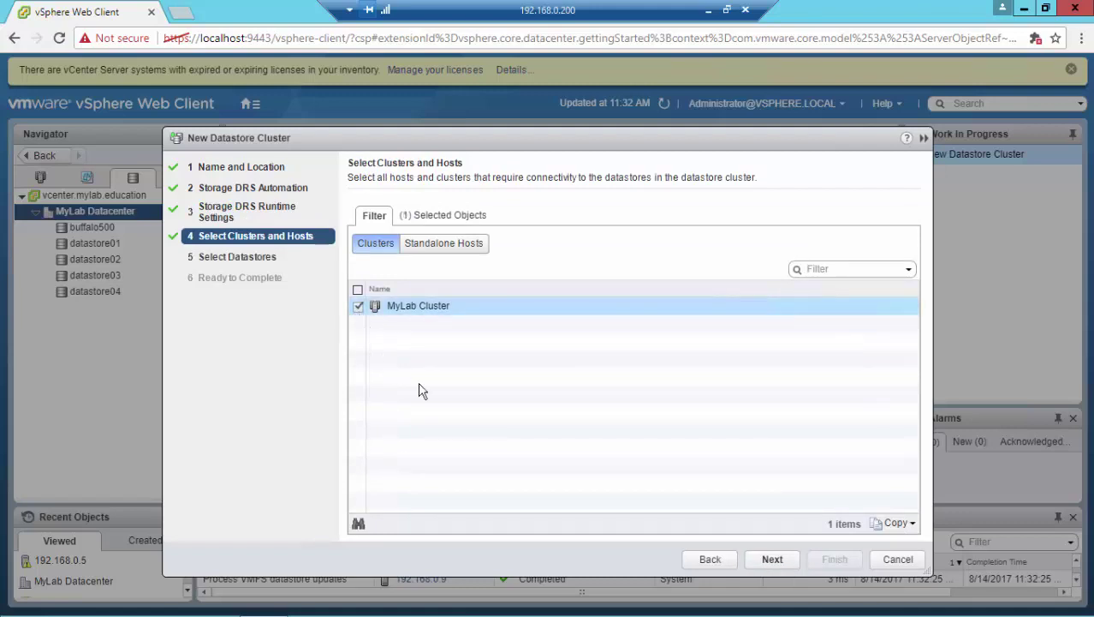
click(781, 563)
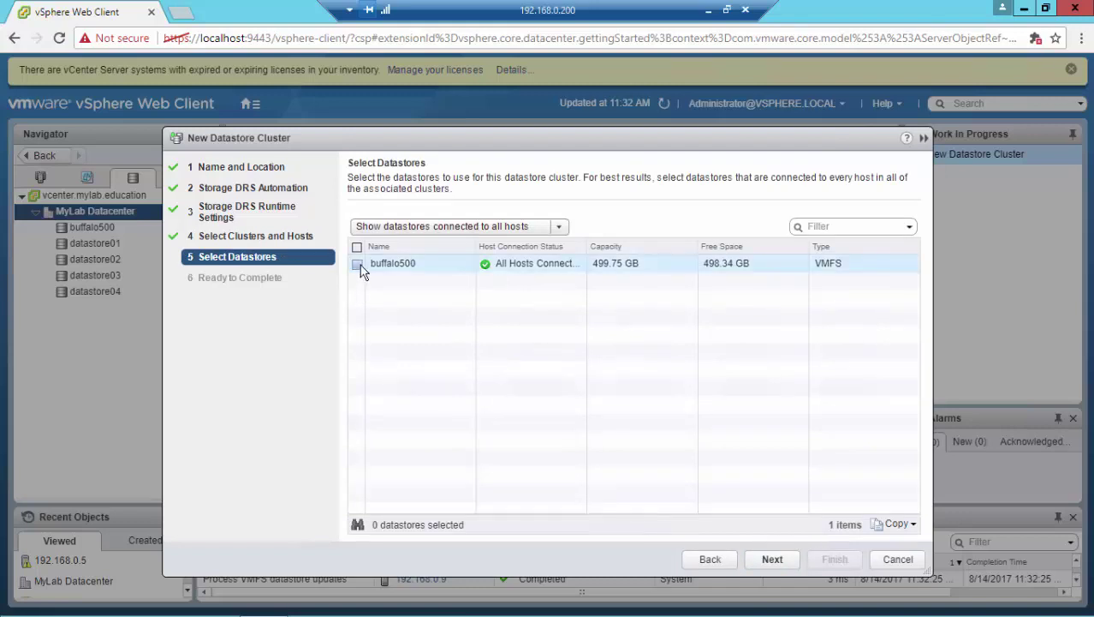
Step: Add the buffalo500 datastore and finish creating BuffaloCluster
click(357, 265)
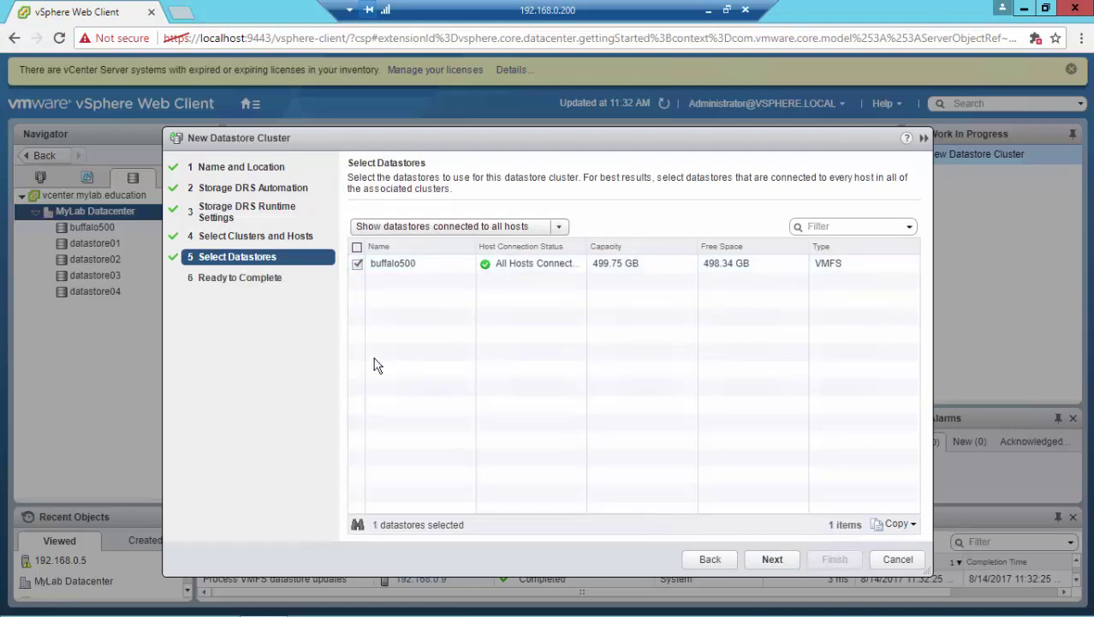
click(775, 560)
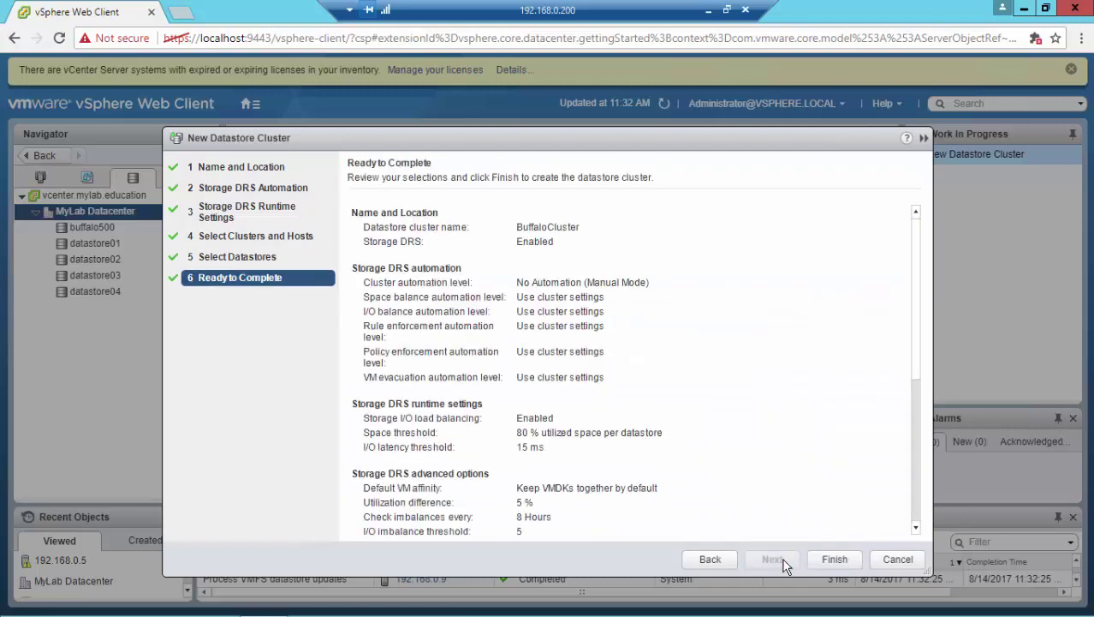
click(835, 559)
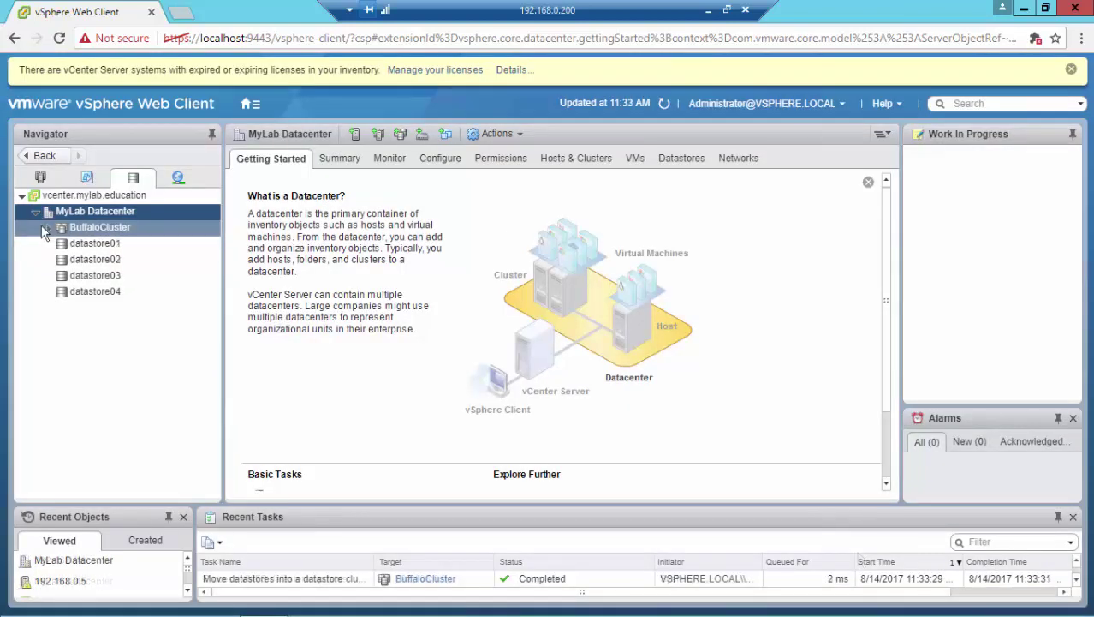
Step: Expand BuffaloCluster, view its datastores, and open buffalo500
click(48, 227)
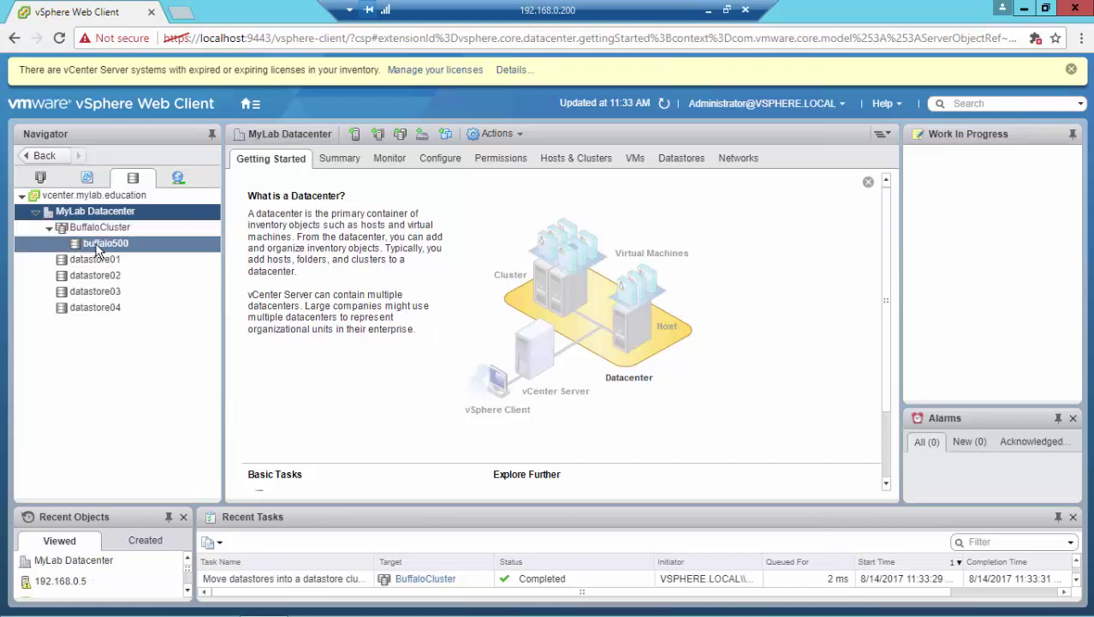
click(120, 230)
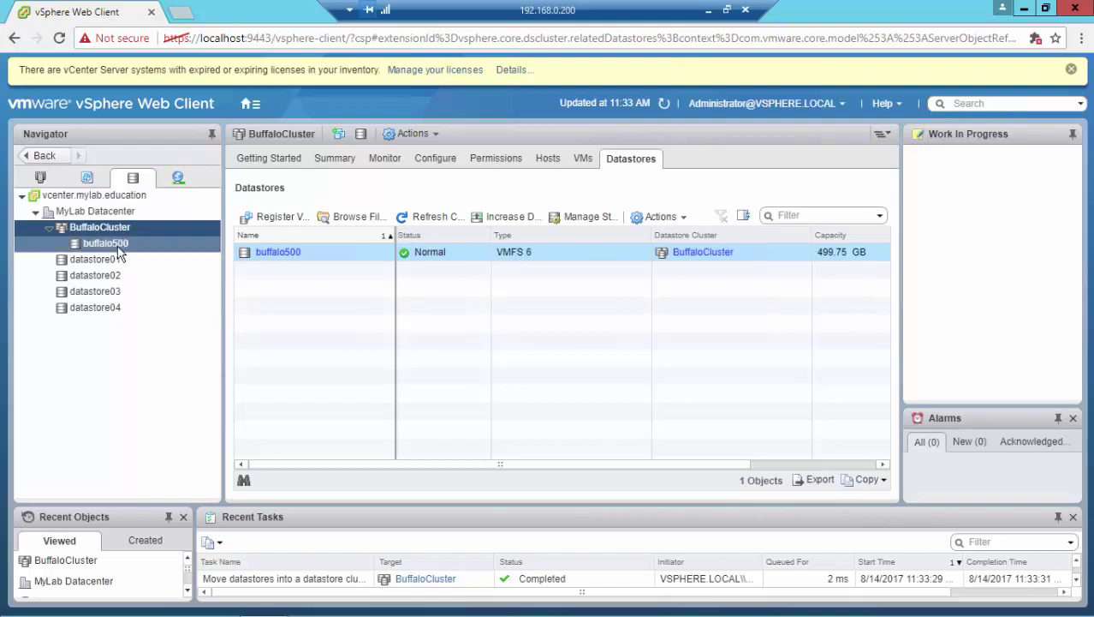
click(120, 249)
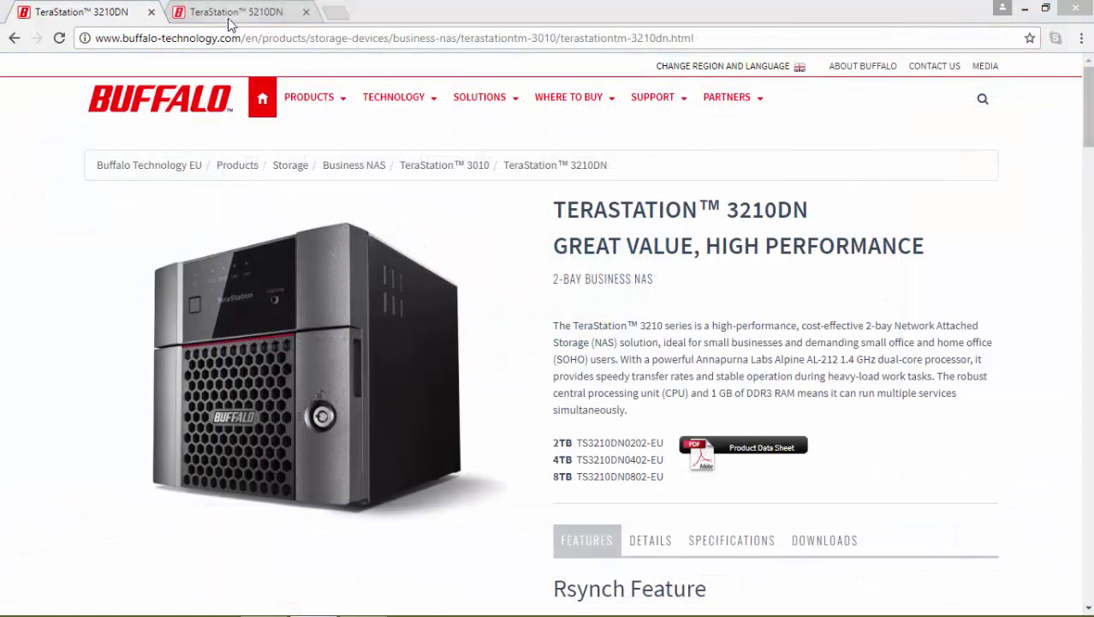
Step: Switch to the TeraStation 5210DN page and scroll down to its VMware certified section
click(229, 20)
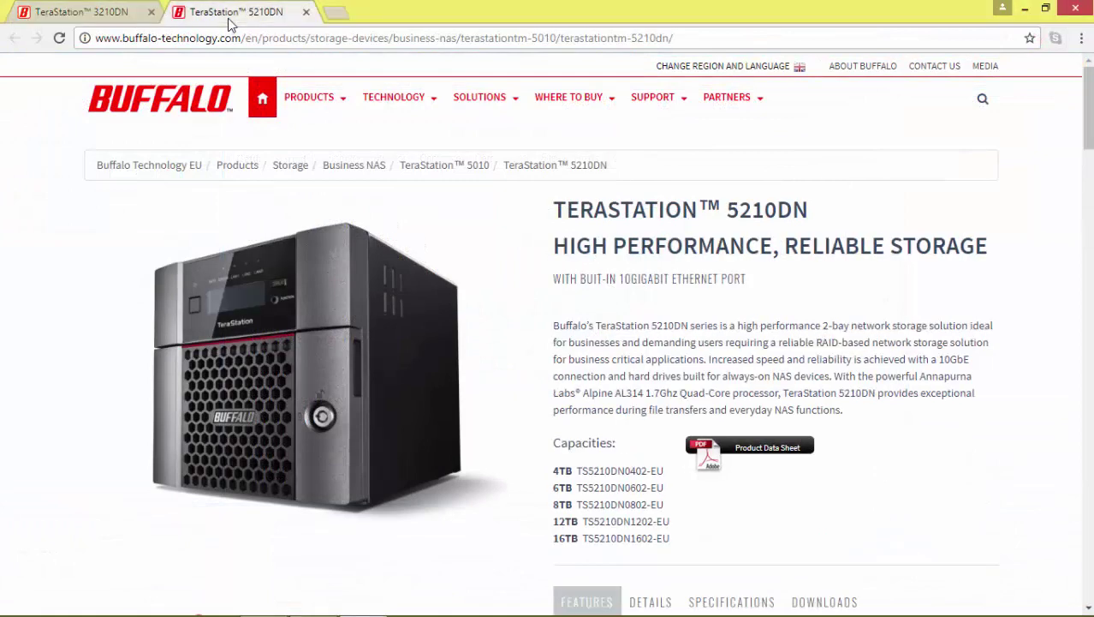
key(Down)
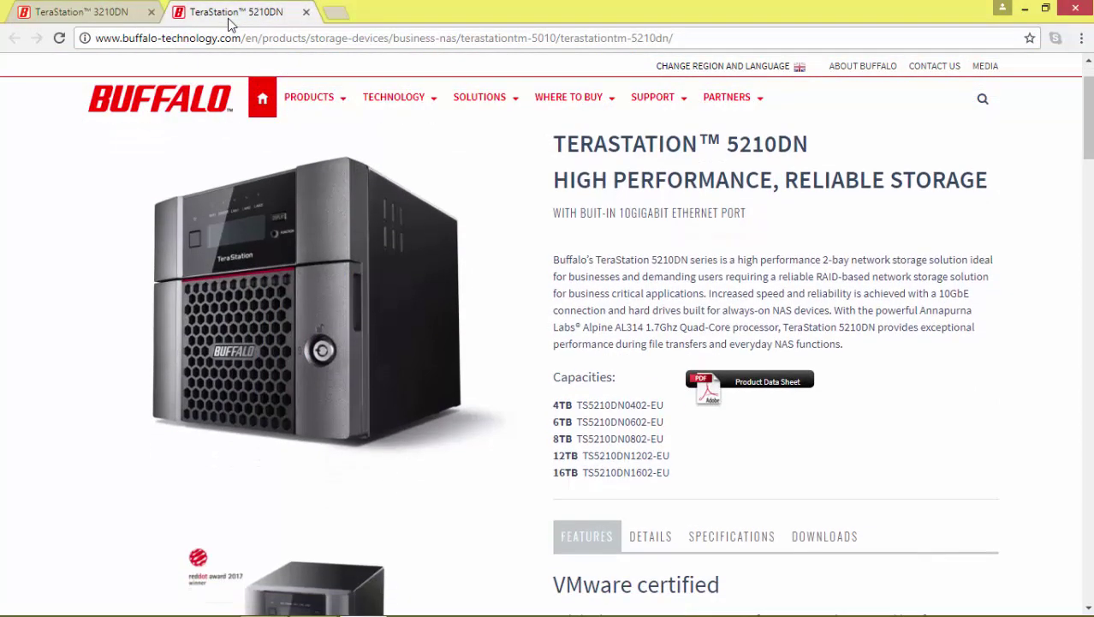
key(Down)
key(Down)
key(Down)
key(Down)
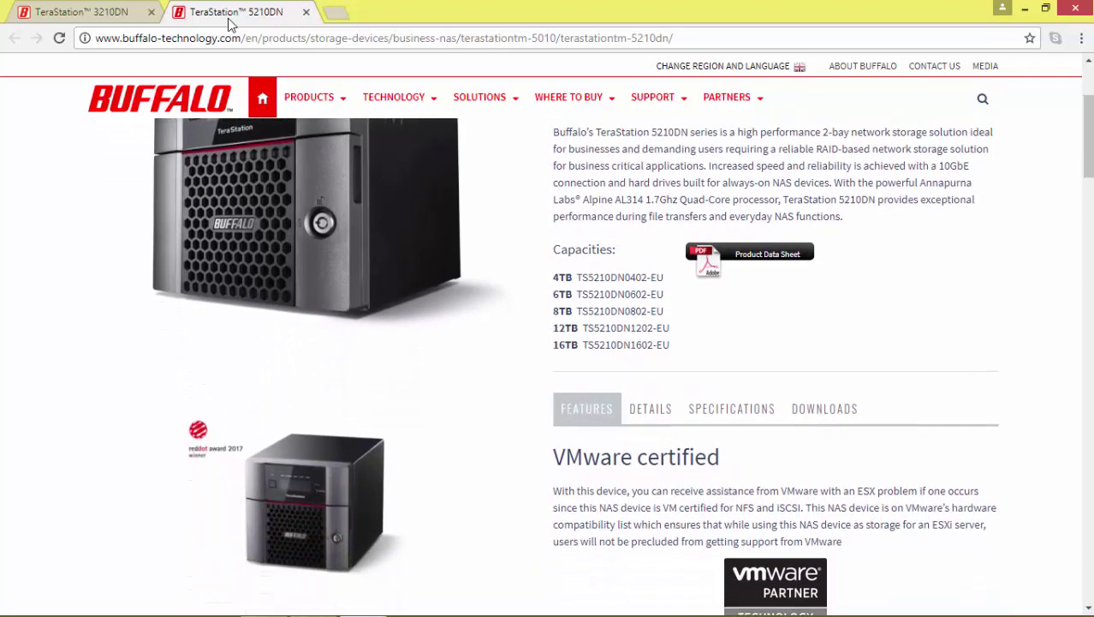
key(Down)
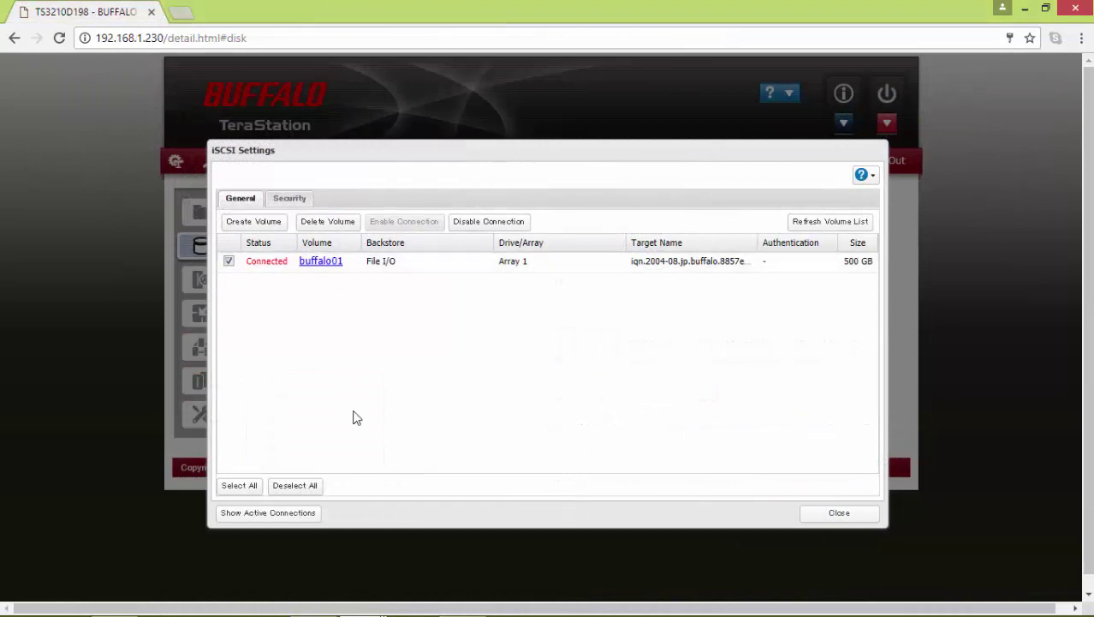
Step: Show the active iSCSI connections to buffalo01, then open the channel author's website link
click(310, 518)
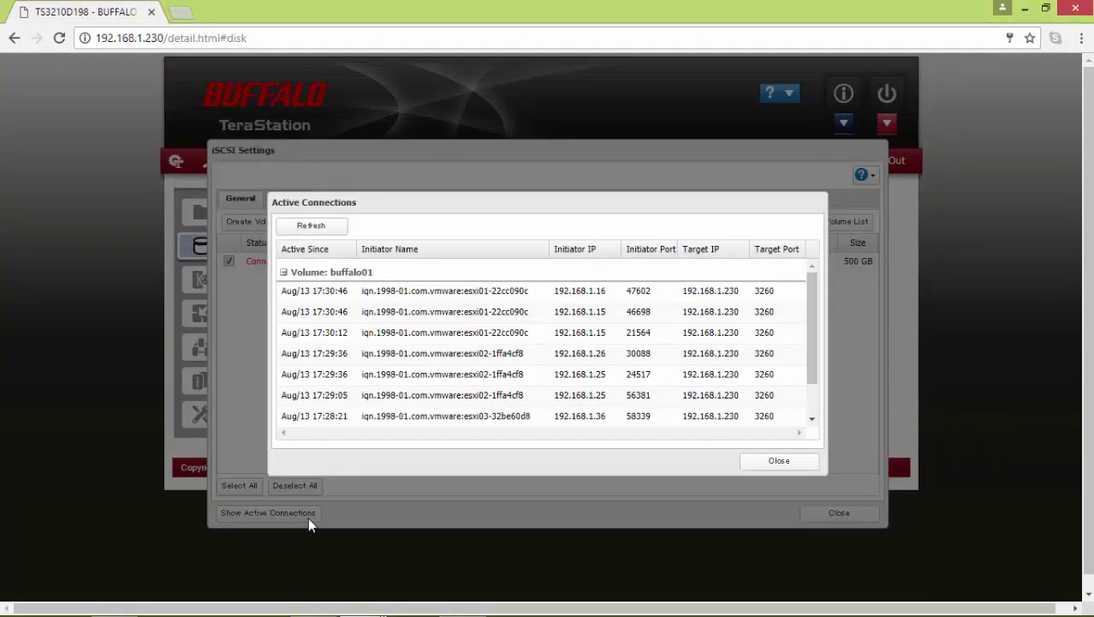
drag(811, 361, 819, 392)
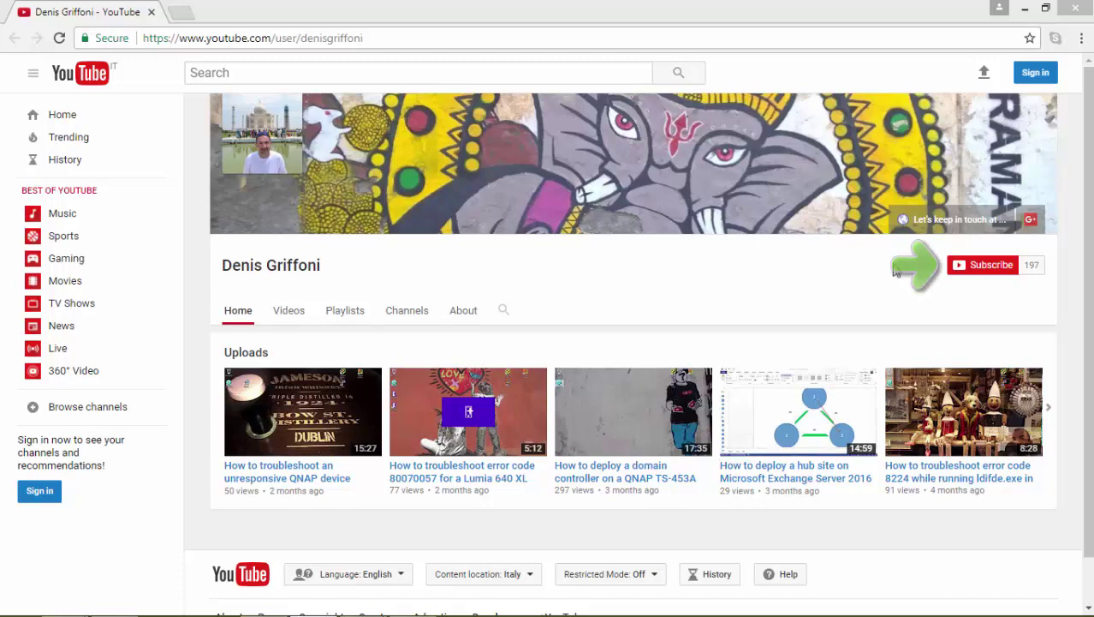
click(942, 223)
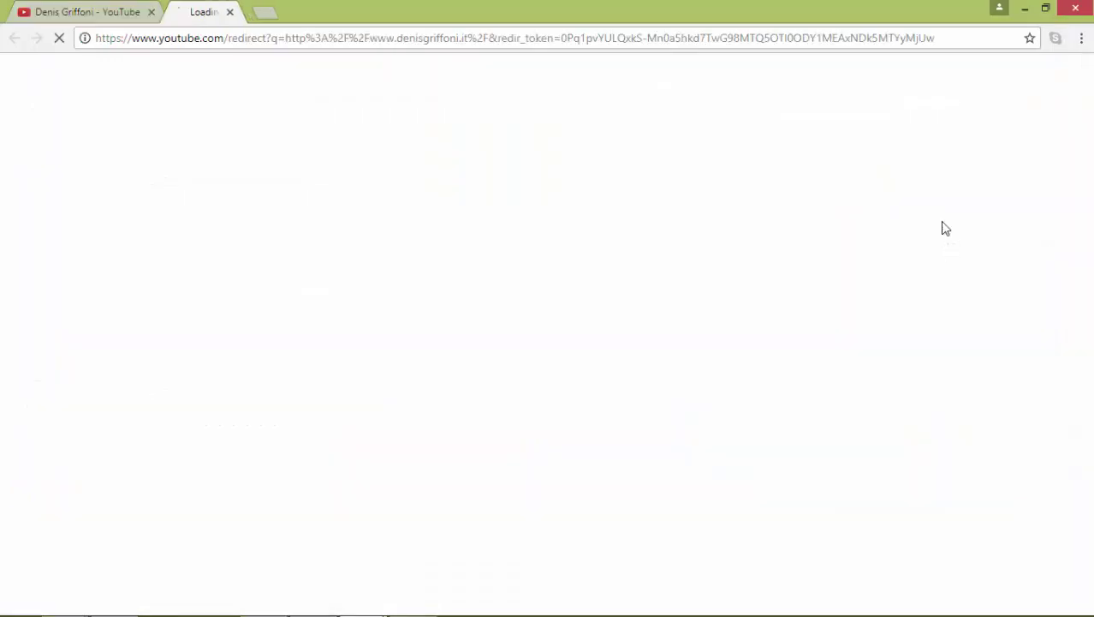